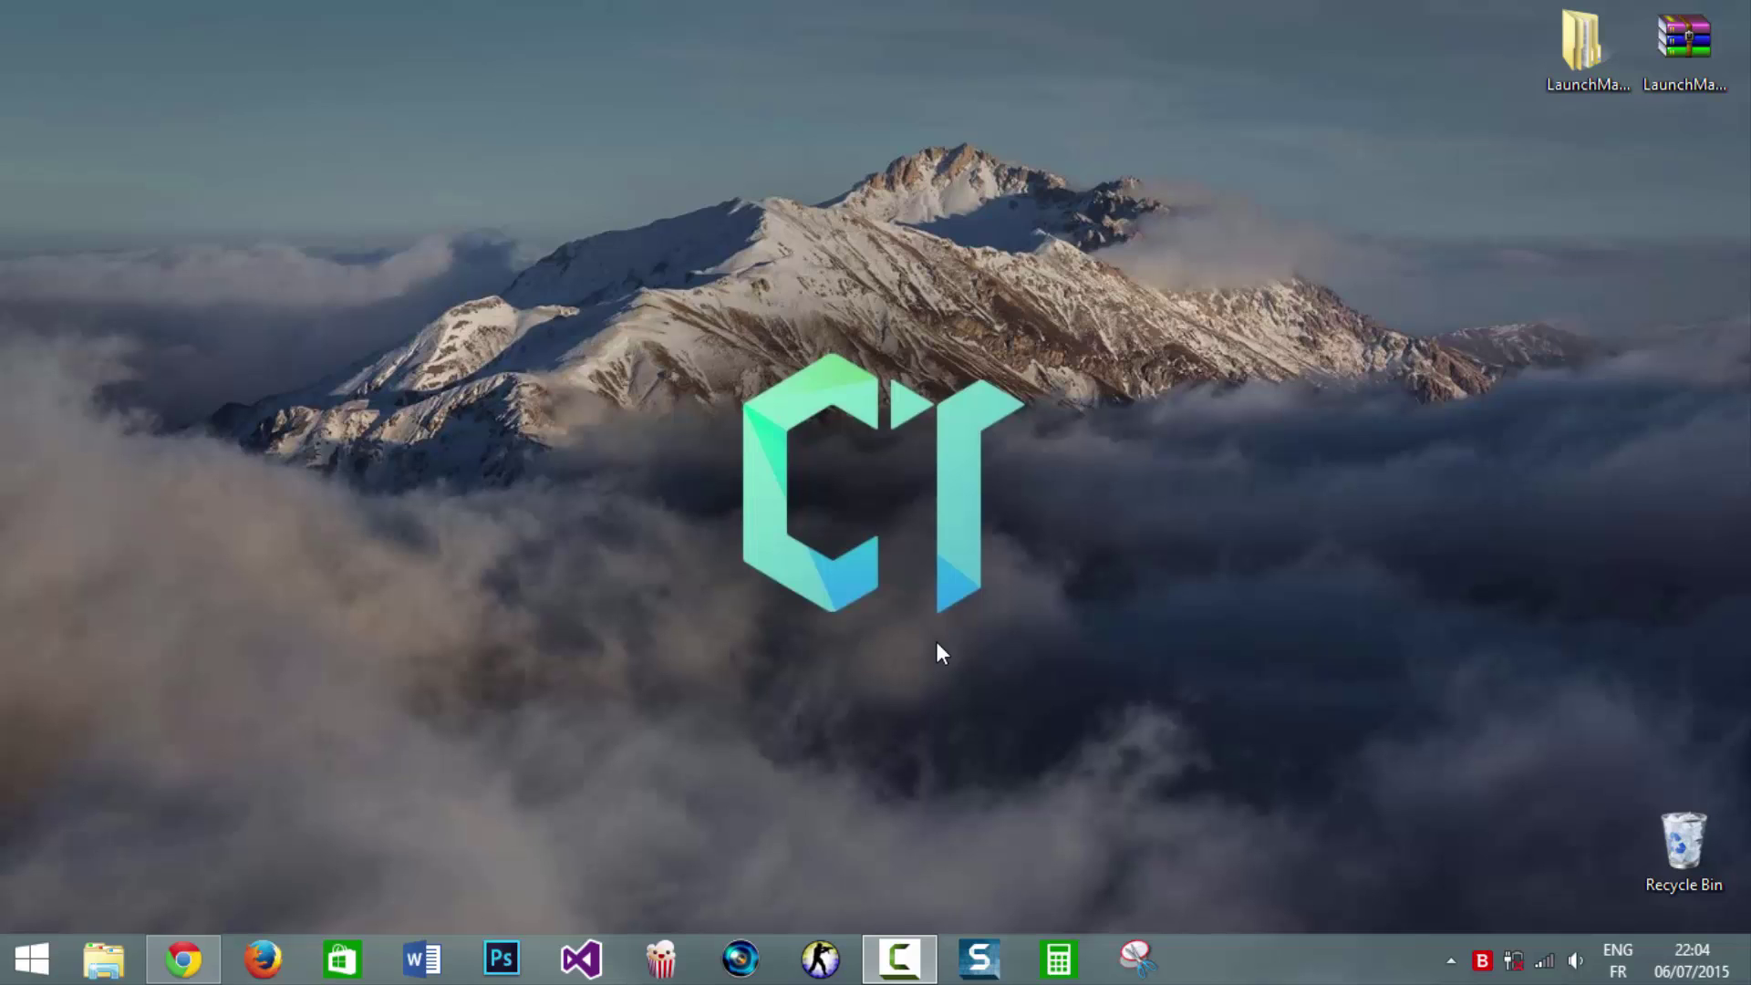
- Search 'acer drivers' in Chrome and open Acer's official Drivers and Manuals page
{"action": "left_click", "coordinate": [184, 958]}
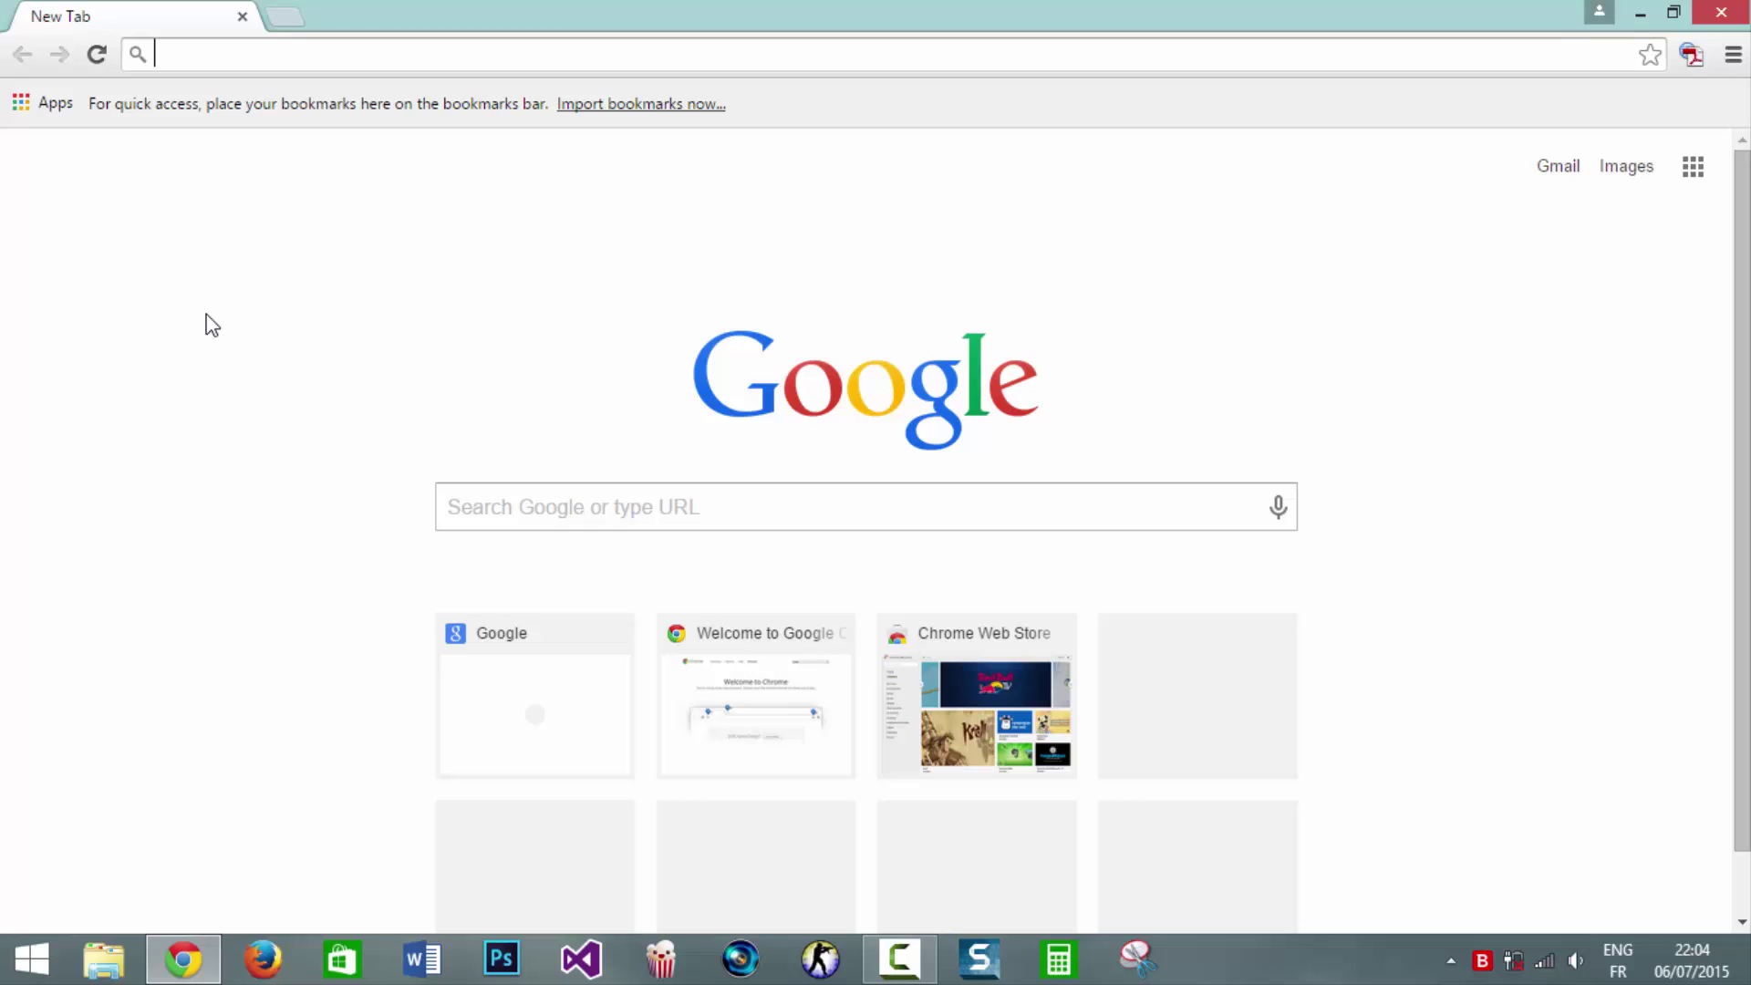
{"action": "type", "text": "acer "}
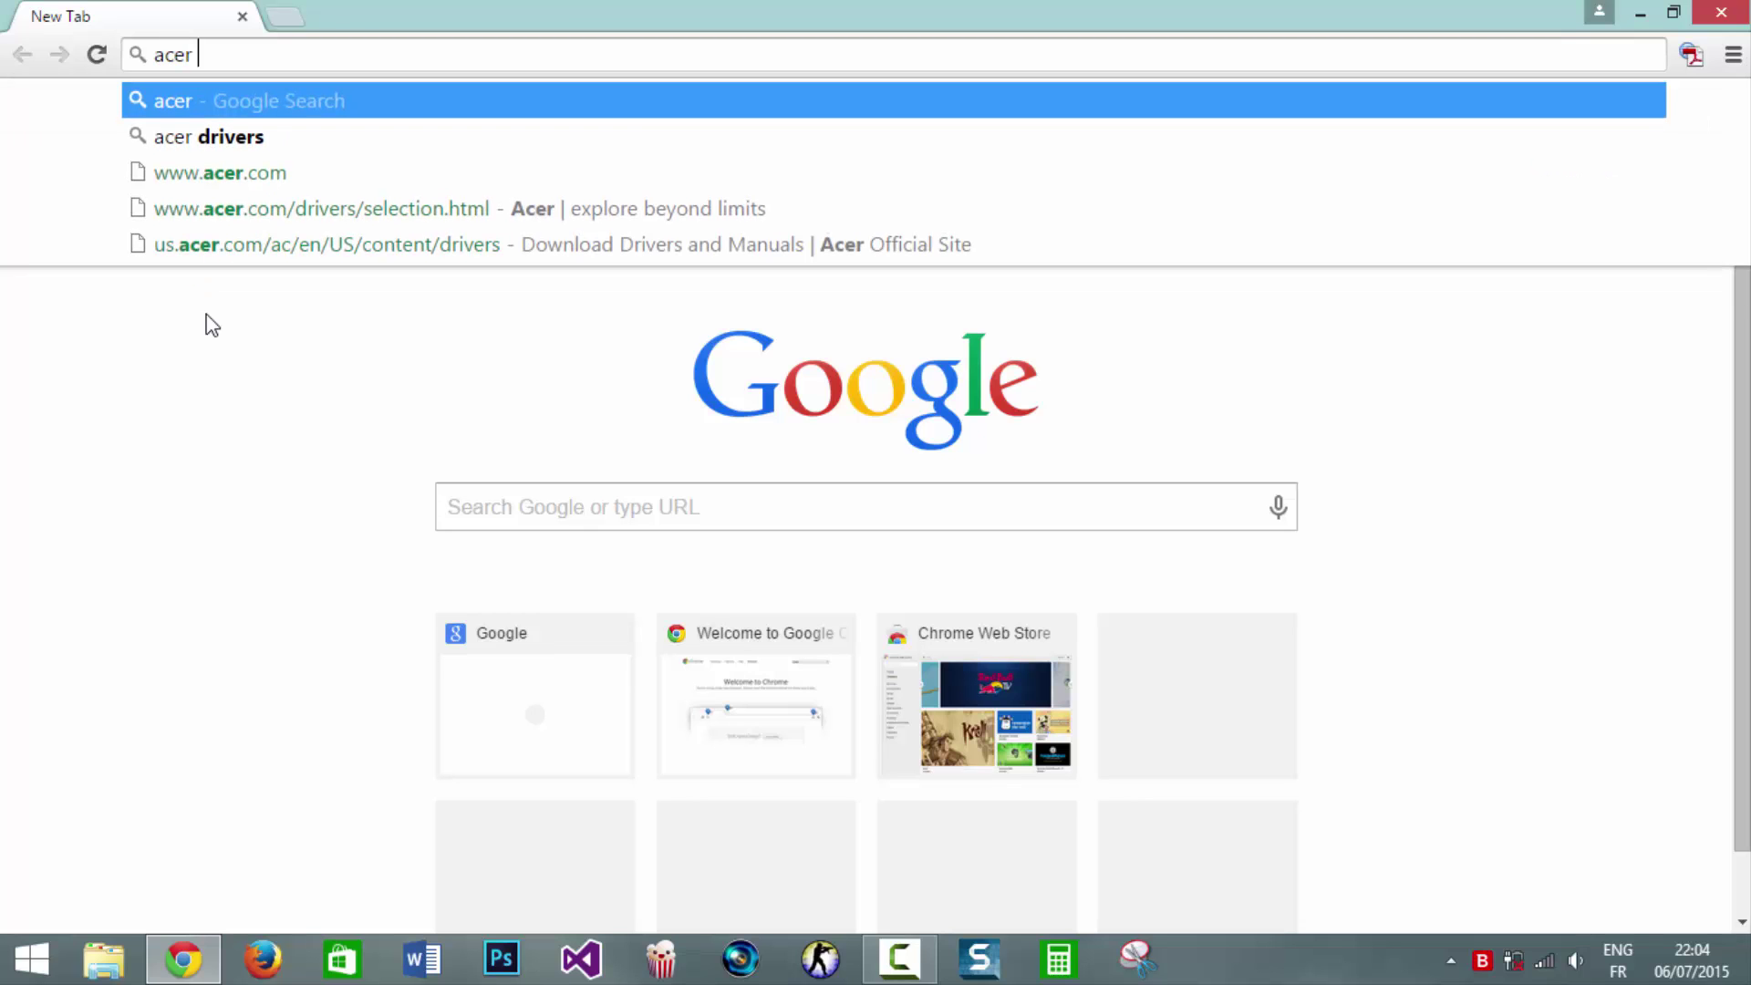
{"action": "type", "text": "drivers"}
{"action": "key", "text": "Return"}
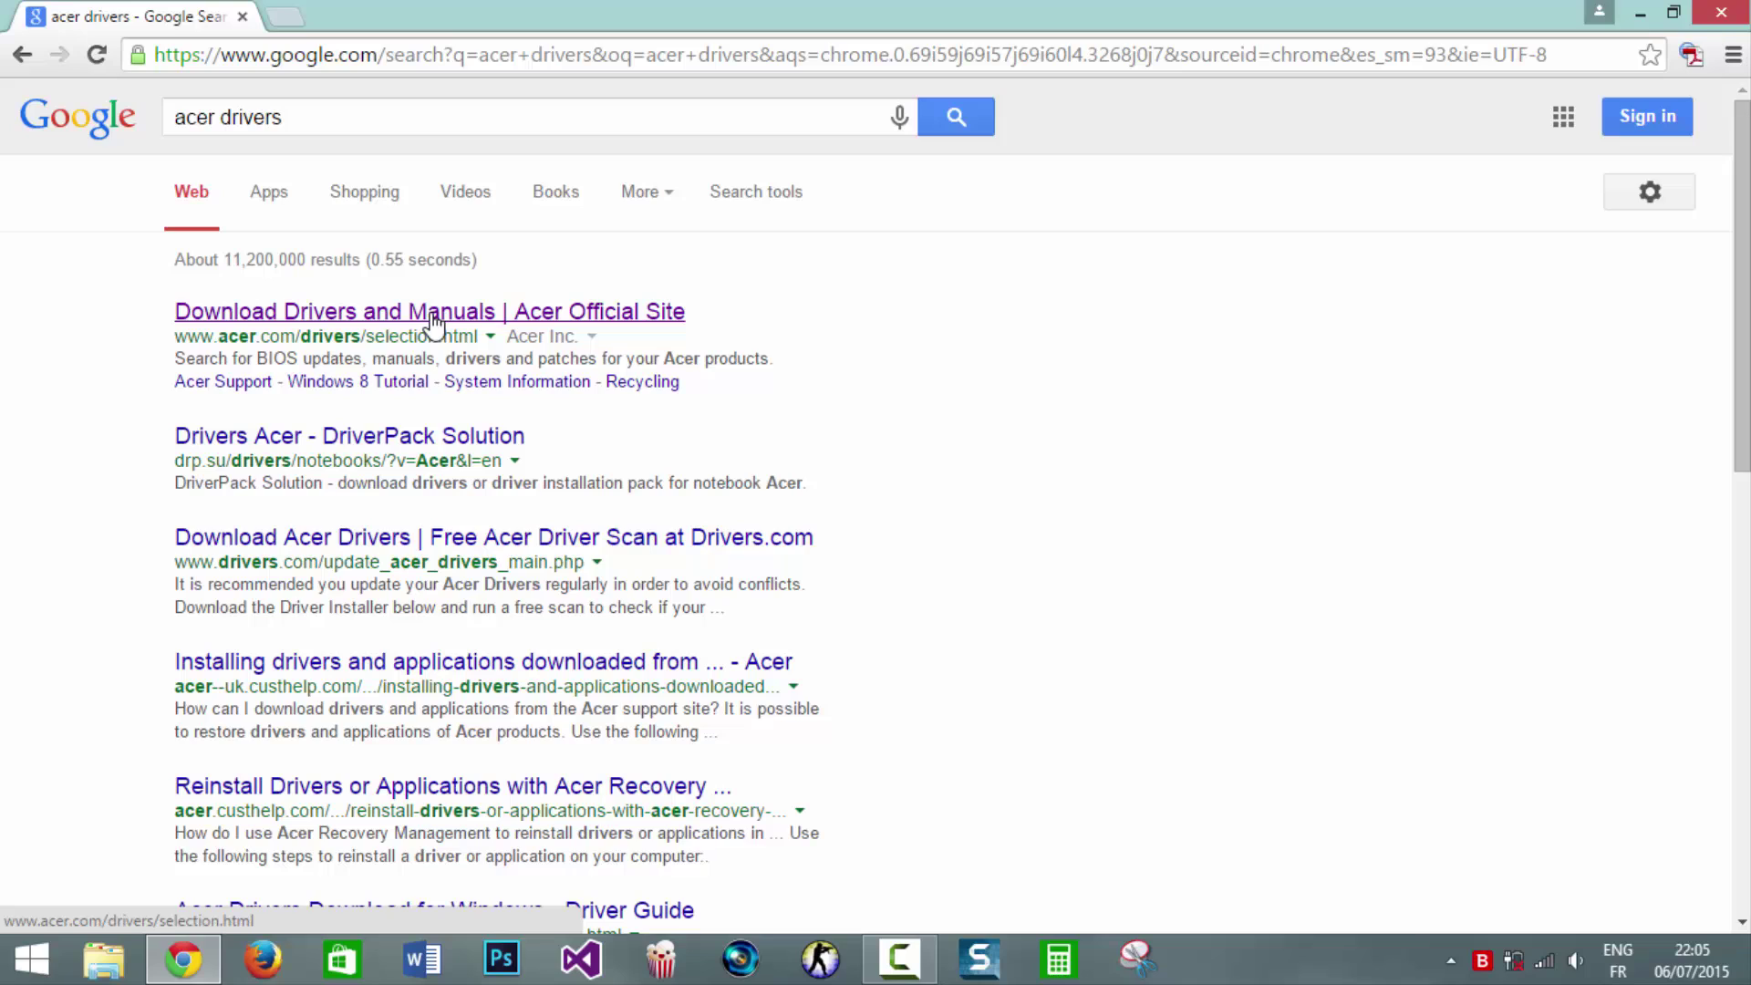
{"action": "left_click", "coordinate": [434, 316]}
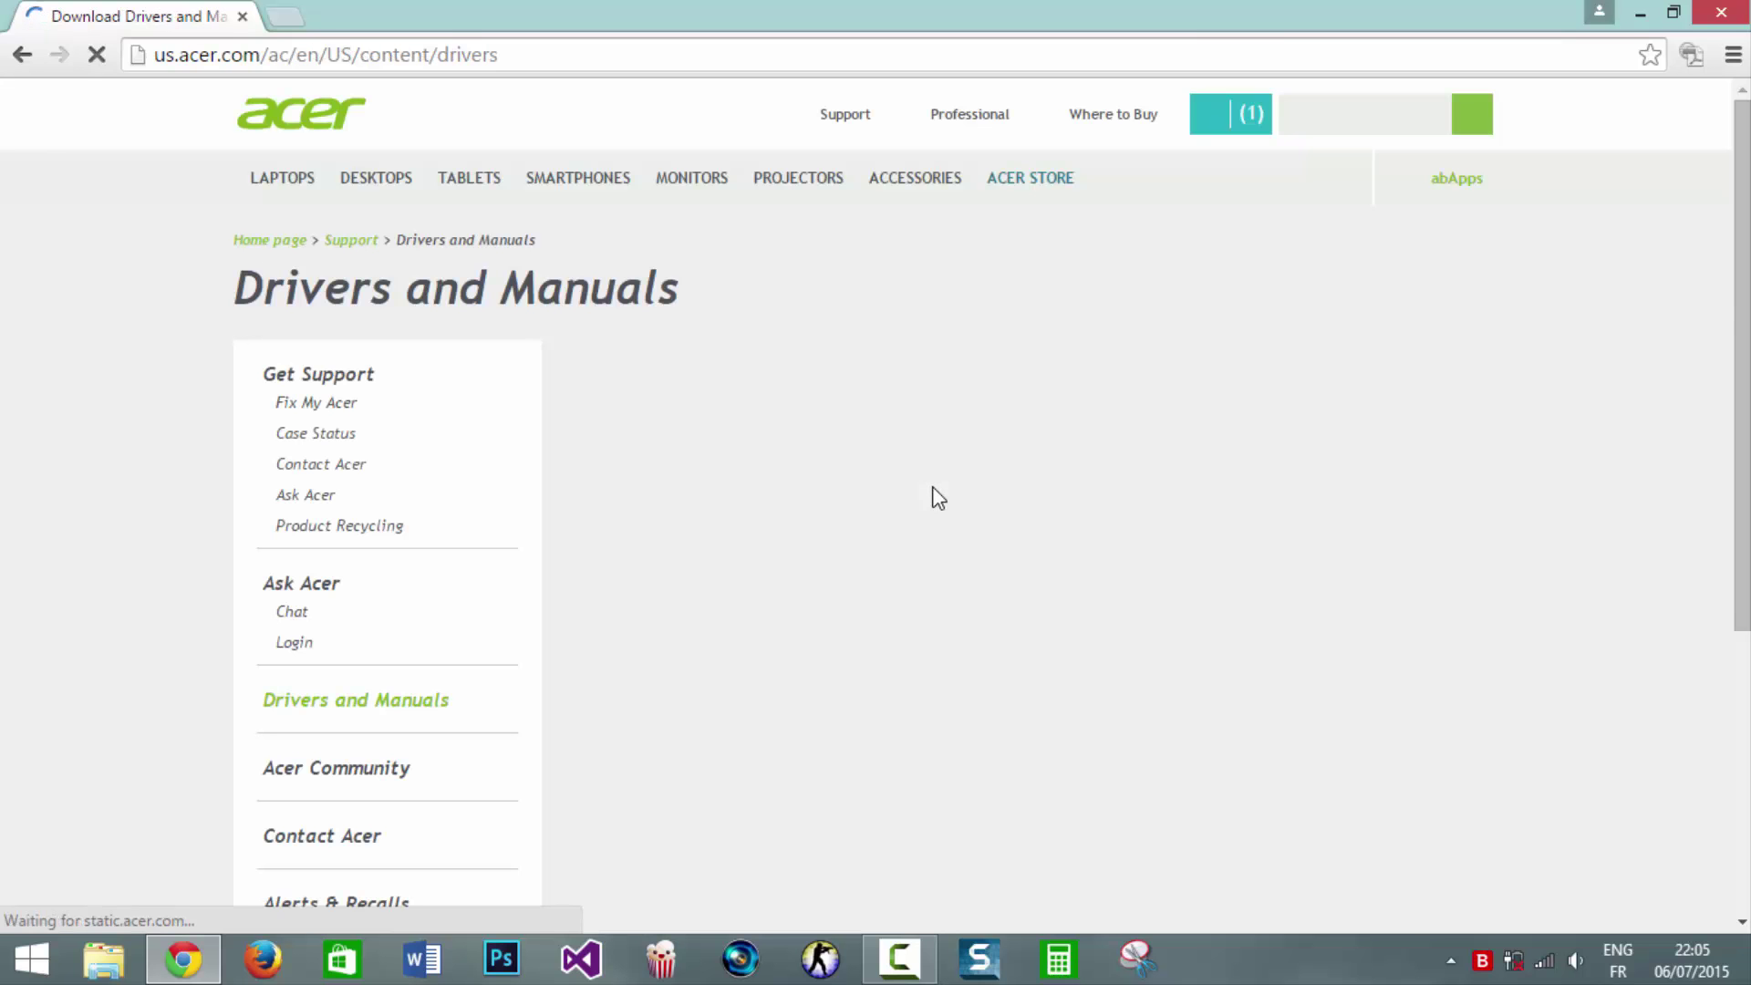
- Choose Notebook, then Aspire, then the Aspire E1-571 model in the product lists
{"action": "scroll", "coordinate": [934, 493], "scroll_direction": "down", "scroll_amount": 5}
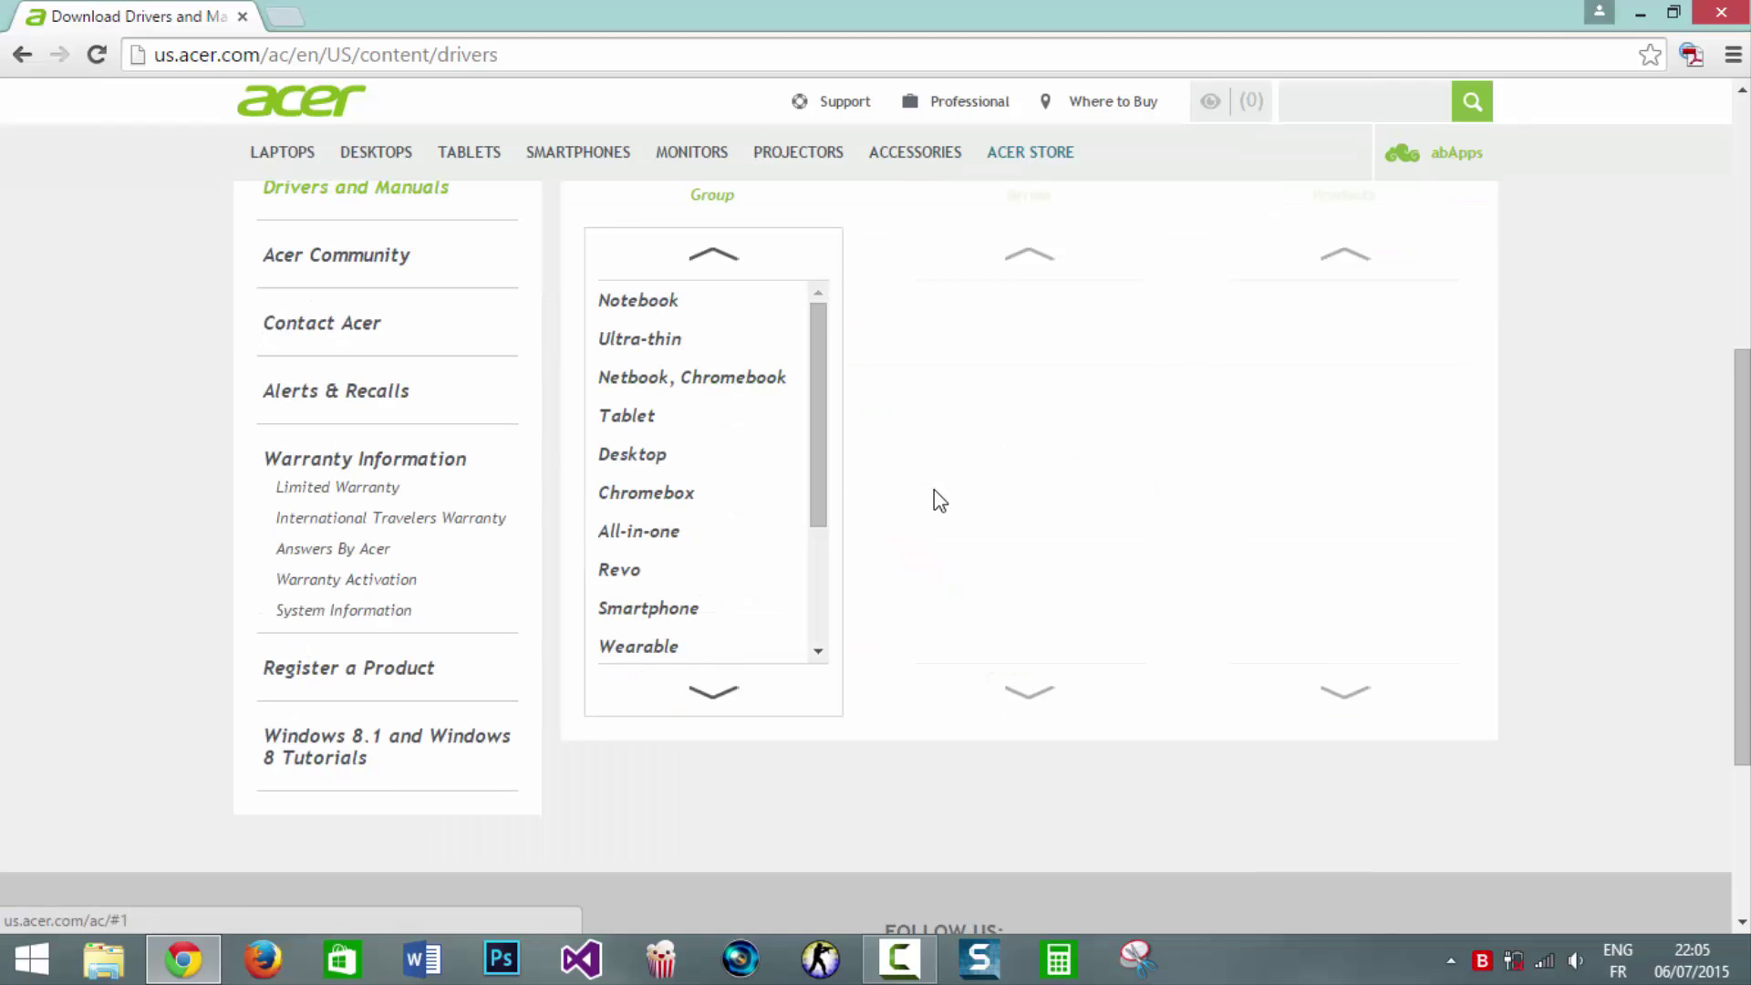
{"action": "left_click", "coordinate": [630, 306]}
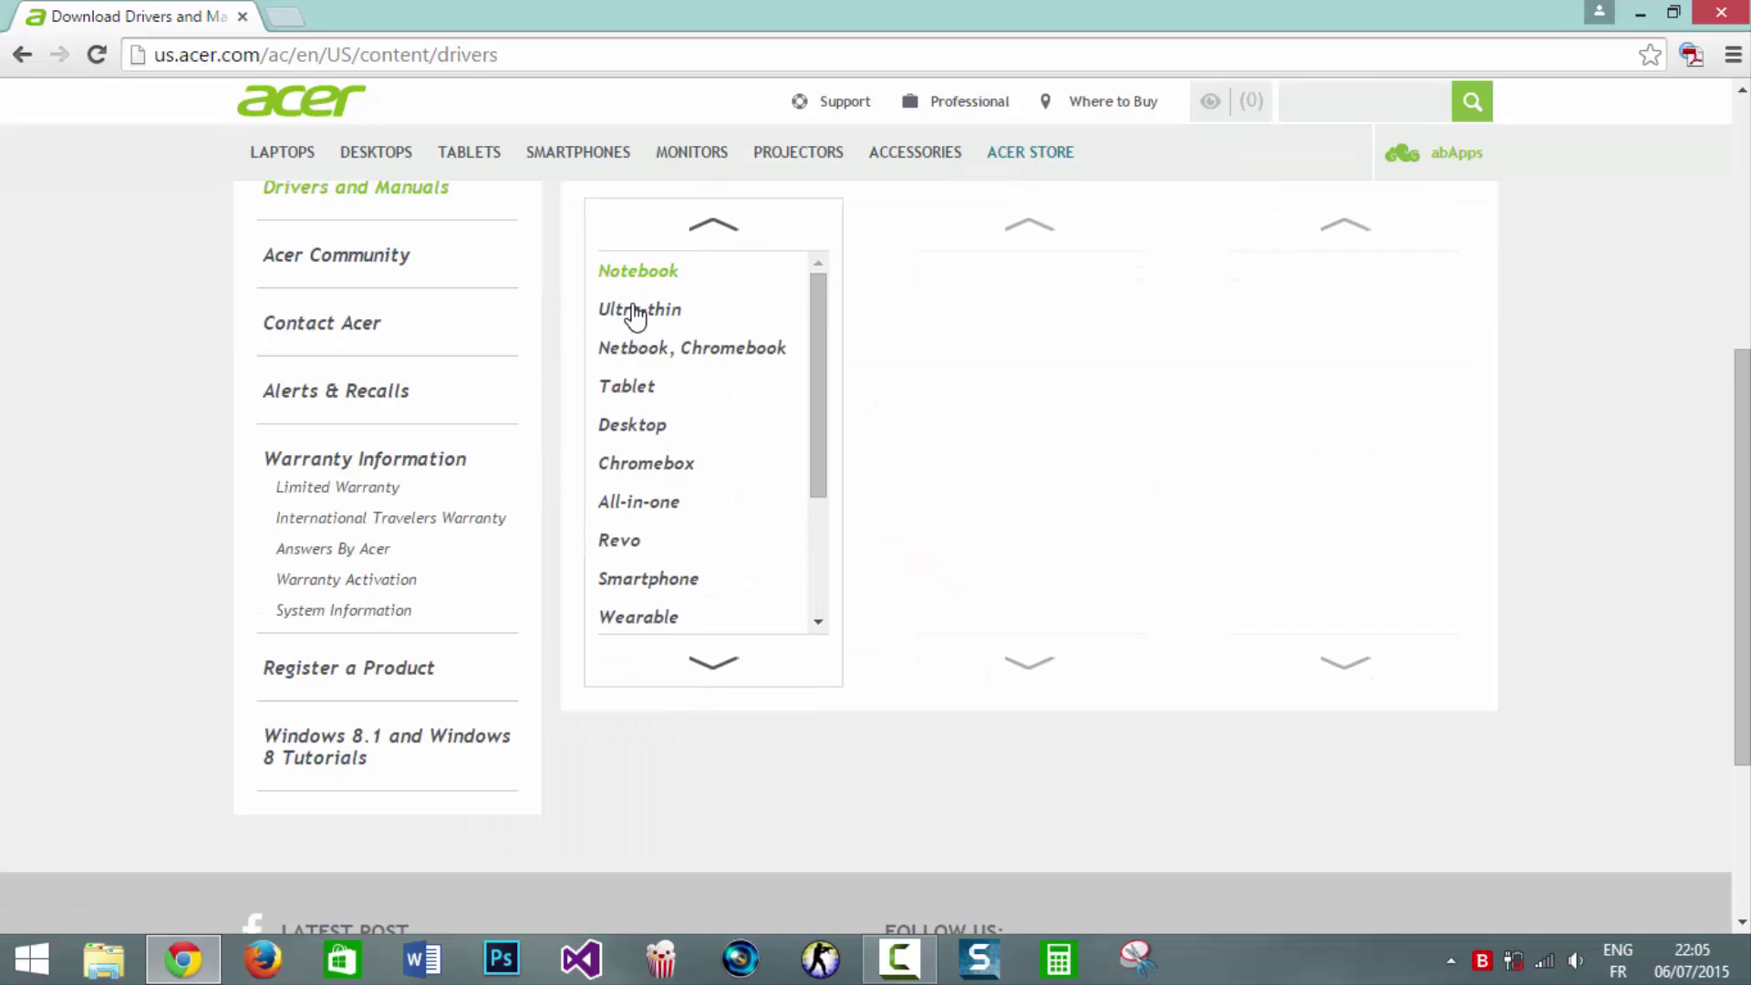
{"action": "scroll", "coordinate": [931, 547], "scroll_direction": "up", "scroll_amount": 3}
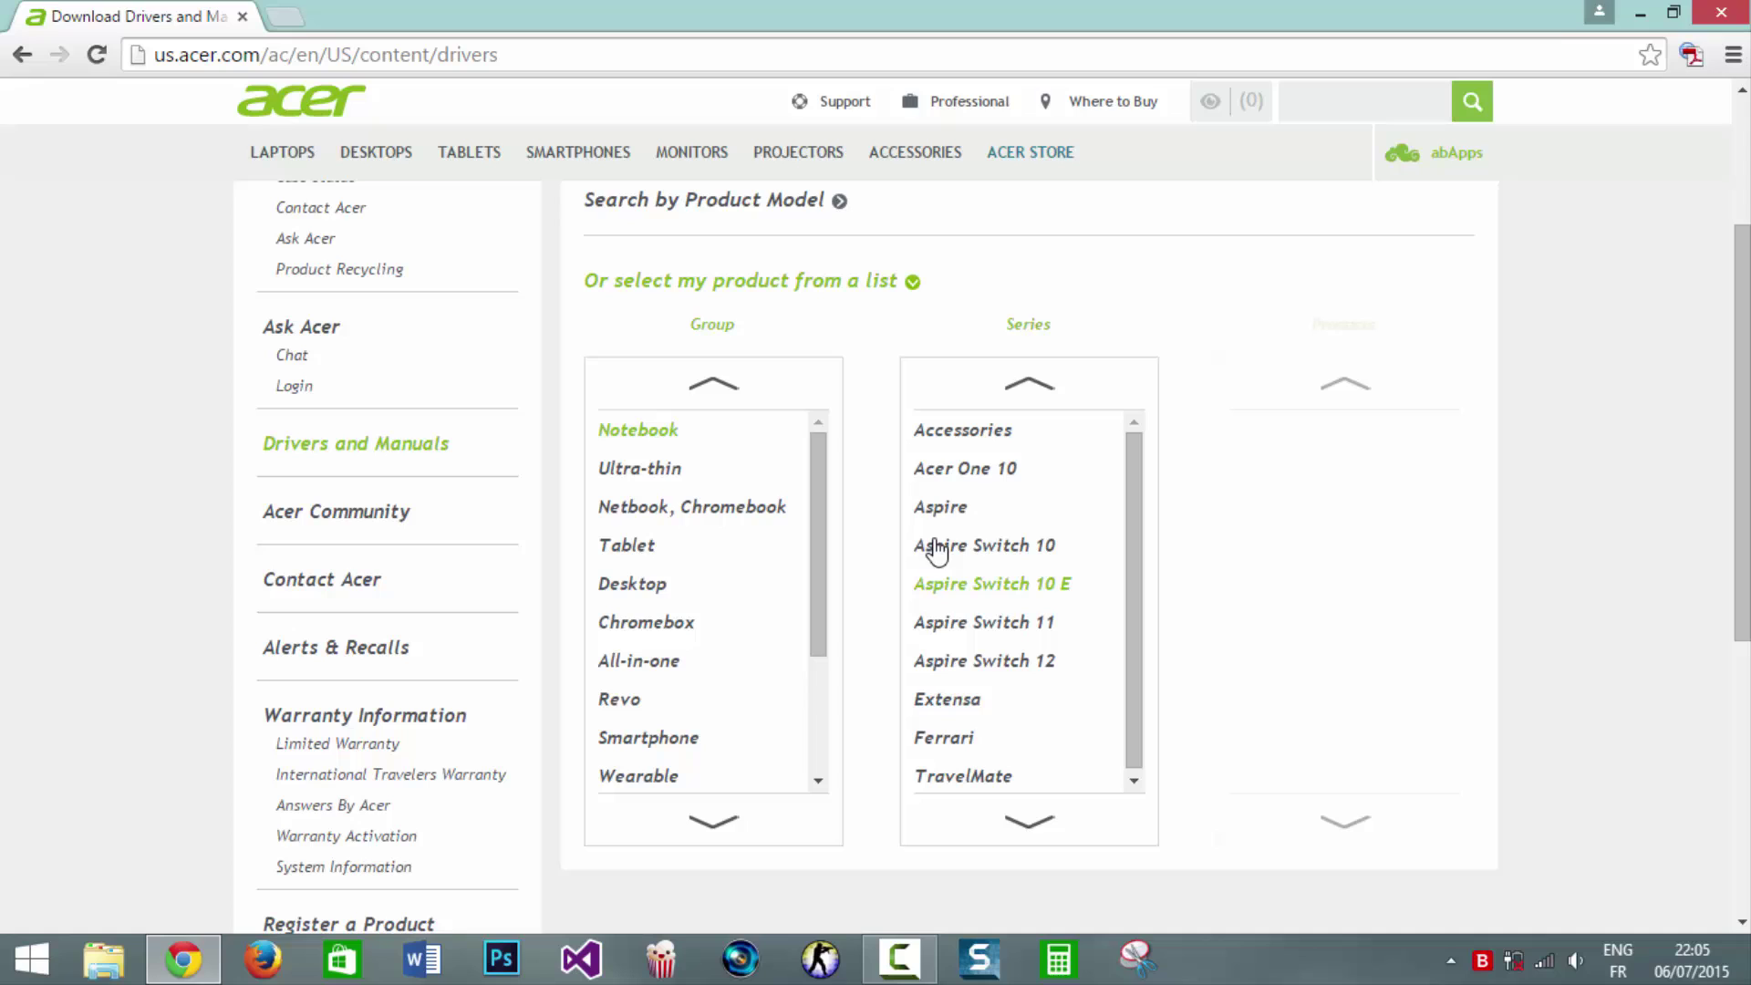
{"action": "left_click", "coordinate": [941, 509]}
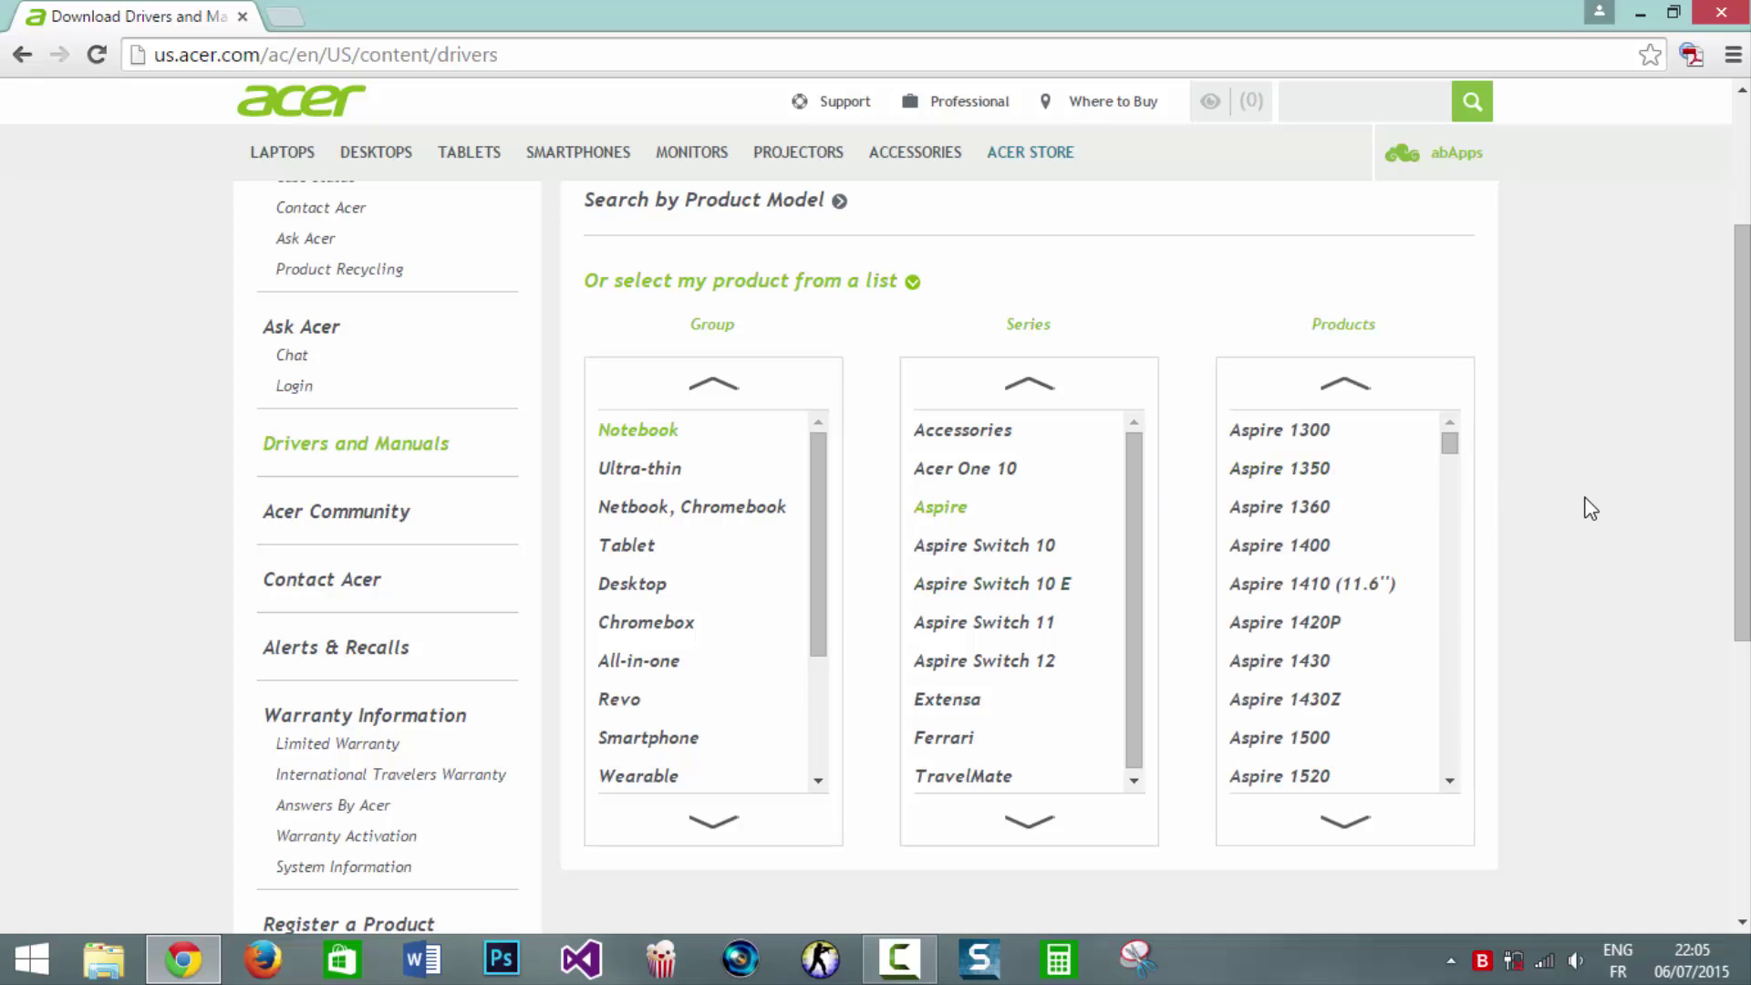
{"action": "scroll", "coordinate": [1350, 593], "scroll_direction": "down", "scroll_amount": 10}
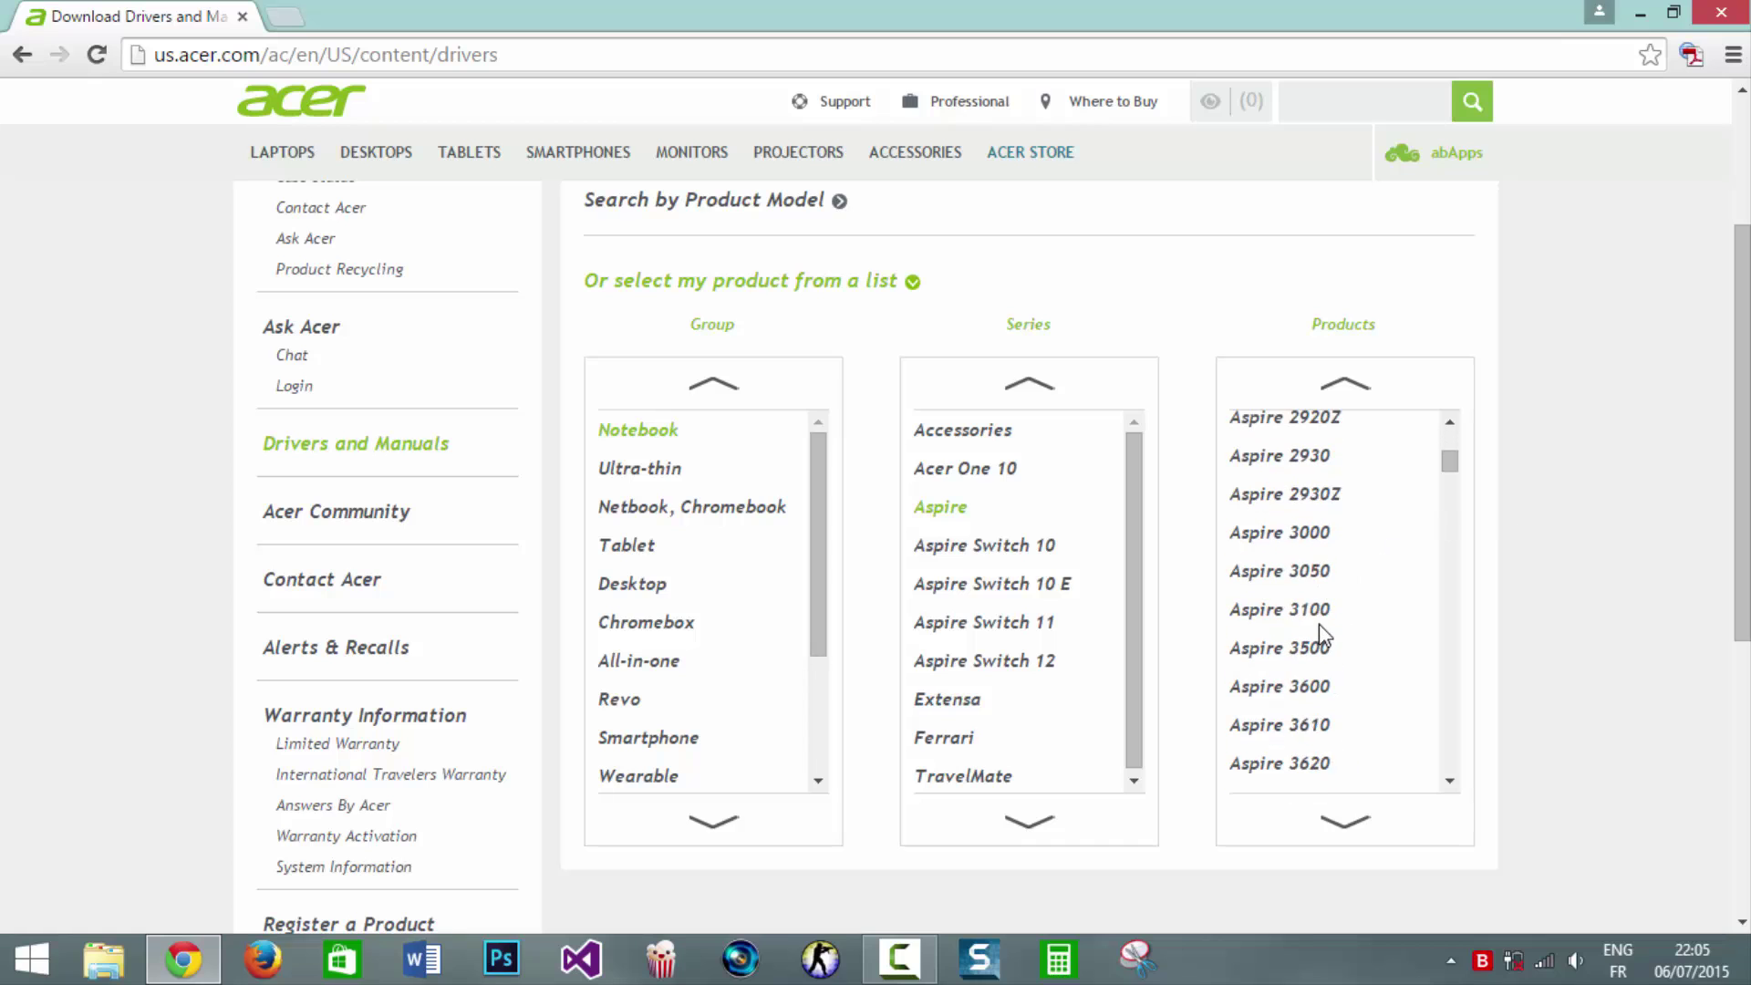
{"action": "scroll", "coordinate": [1324, 634], "scroll_direction": "down", "scroll_amount": 15}
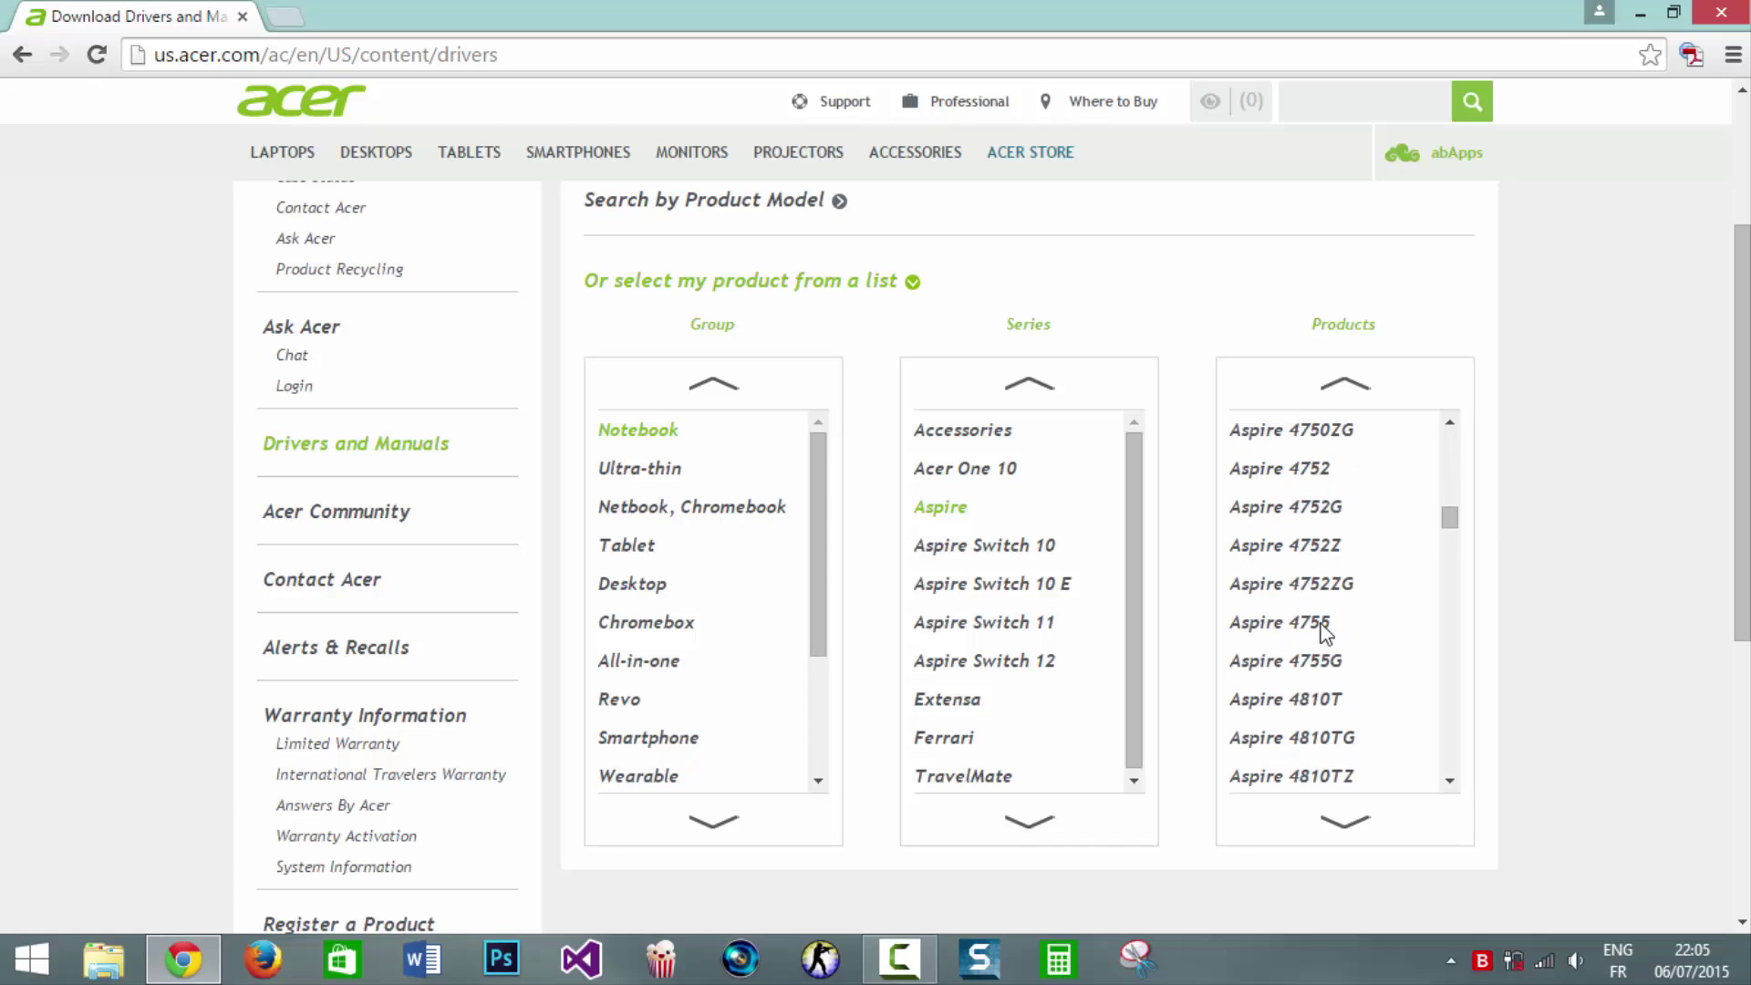
{"action": "scroll", "coordinate": [1324, 634], "scroll_direction": "down", "scroll_amount": 15}
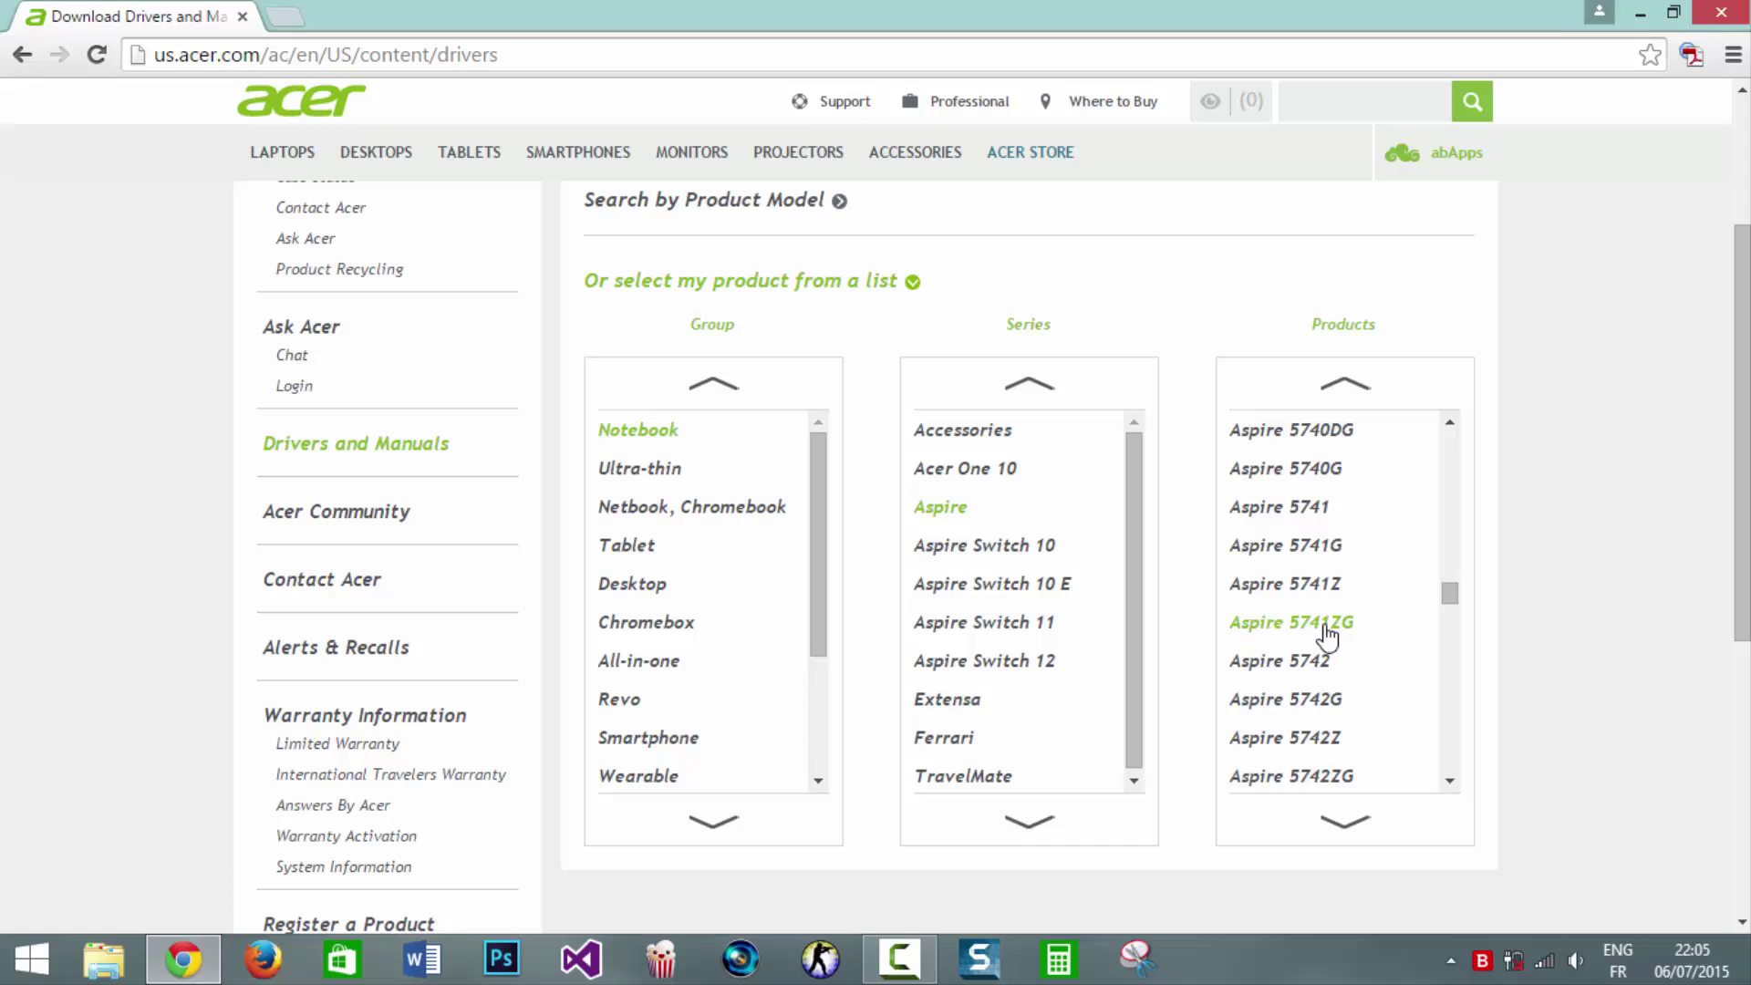
{"action": "scroll", "coordinate": [1325, 634], "scroll_direction": "down", "scroll_amount": 15}
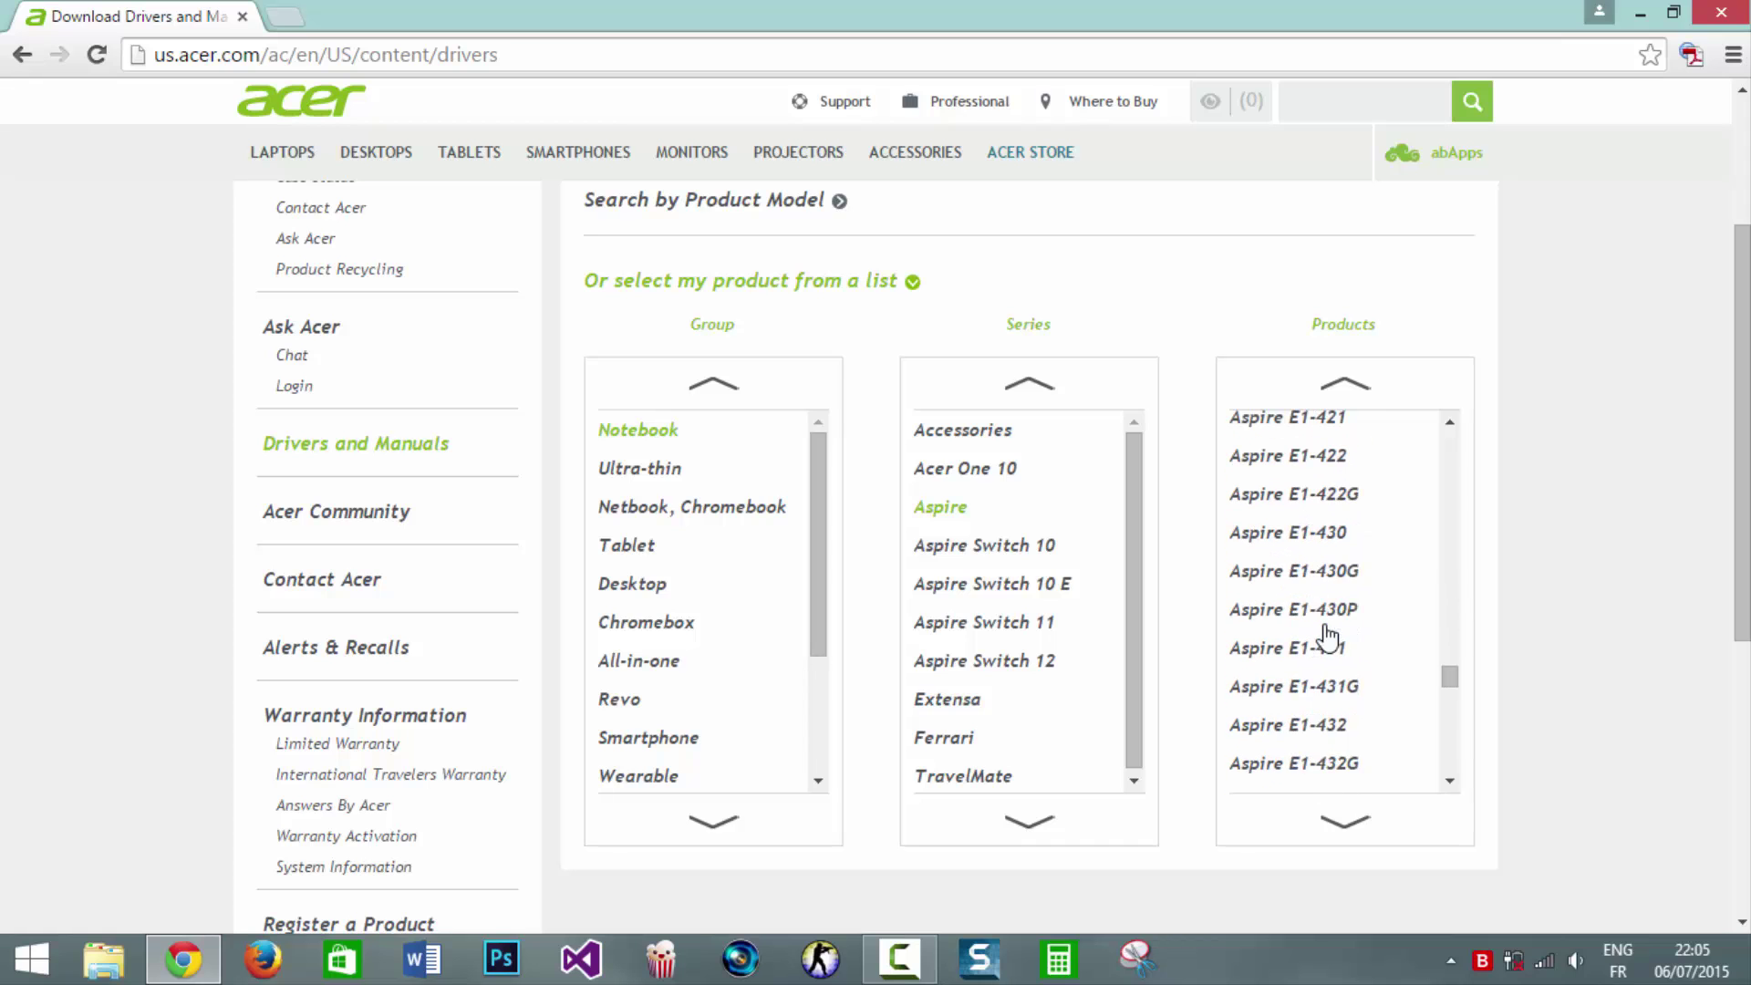
{"action": "scroll", "coordinate": [1327, 638], "scroll_direction": "down", "scroll_amount": 5}
{"action": "scroll", "coordinate": [1348, 617], "scroll_direction": "down", "scroll_amount": 2}
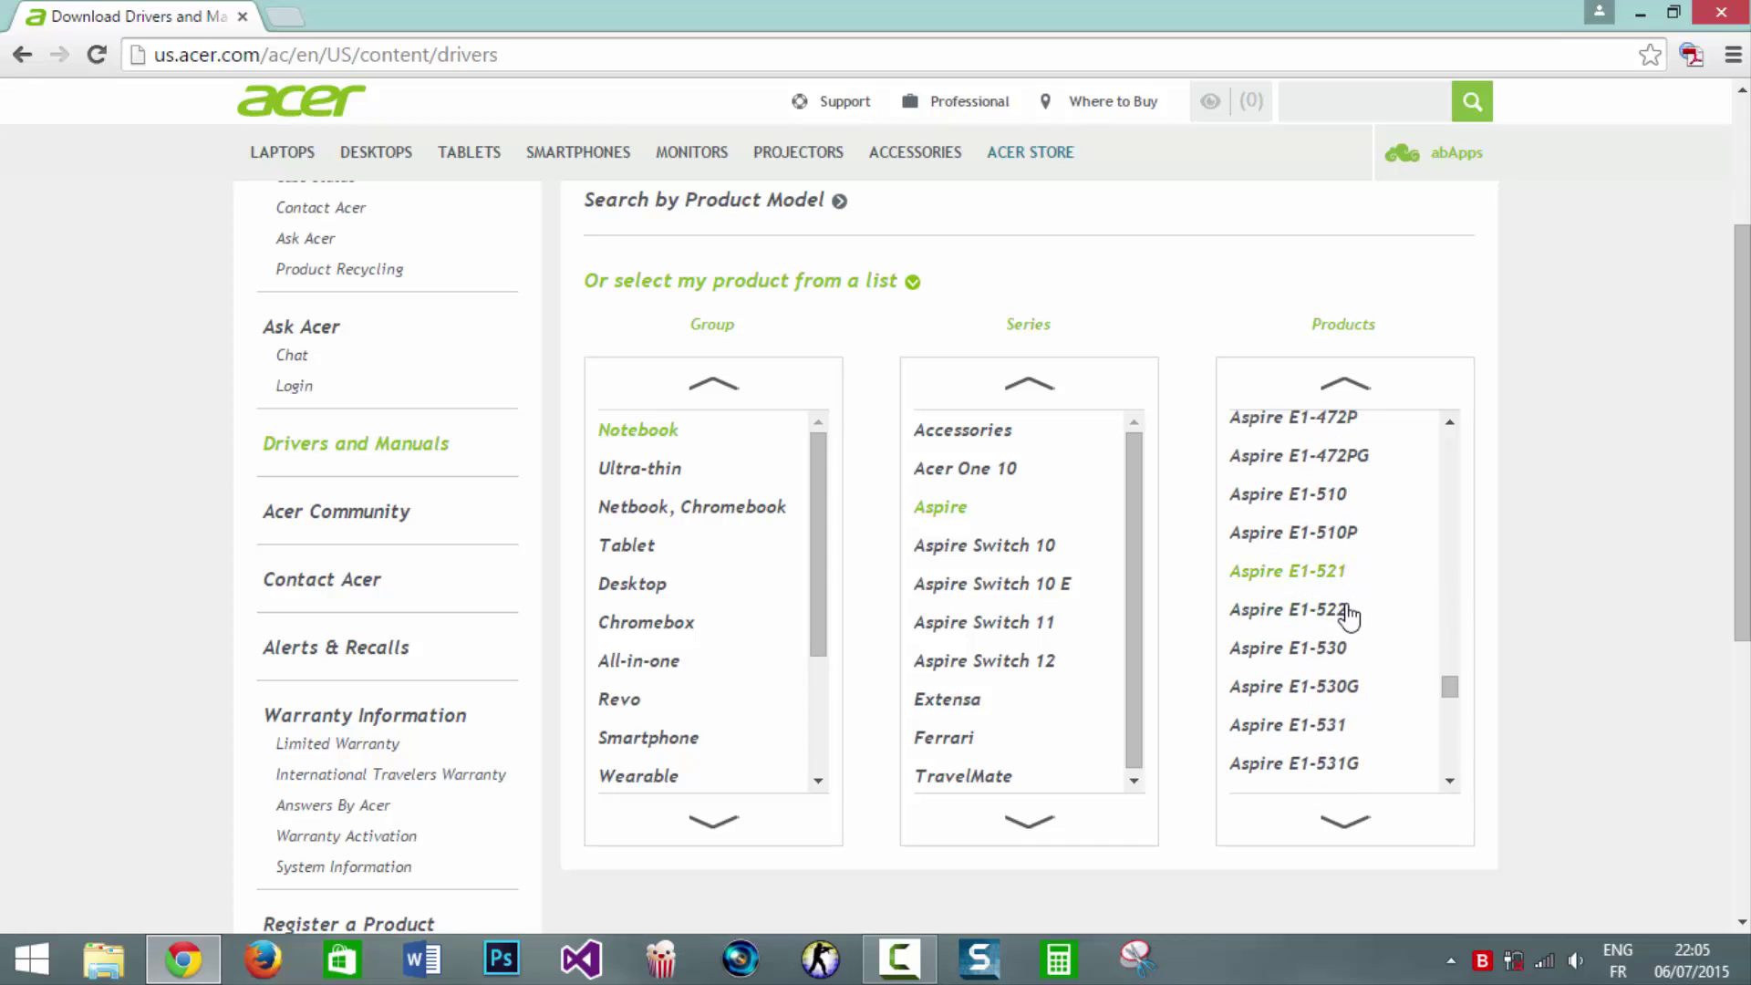
{"action": "scroll", "coordinate": [1359, 721], "scroll_direction": "down", "scroll_amount": 3}
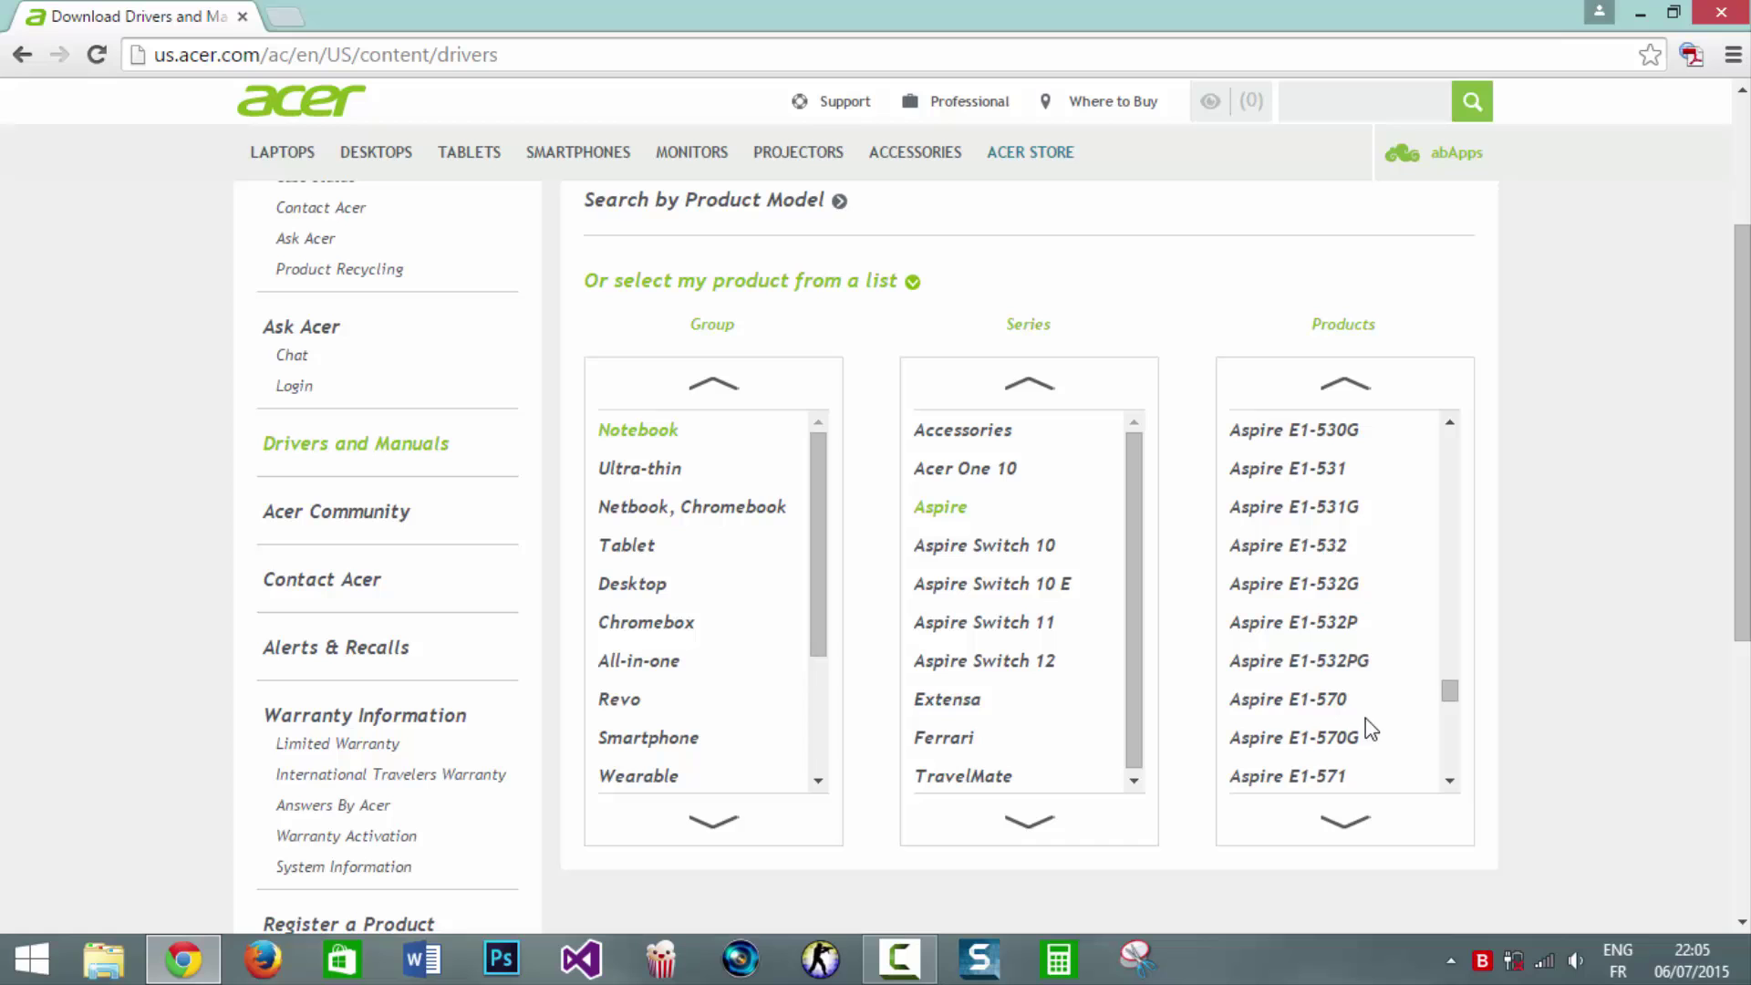
{"action": "left_click", "coordinate": [1385, 764]}
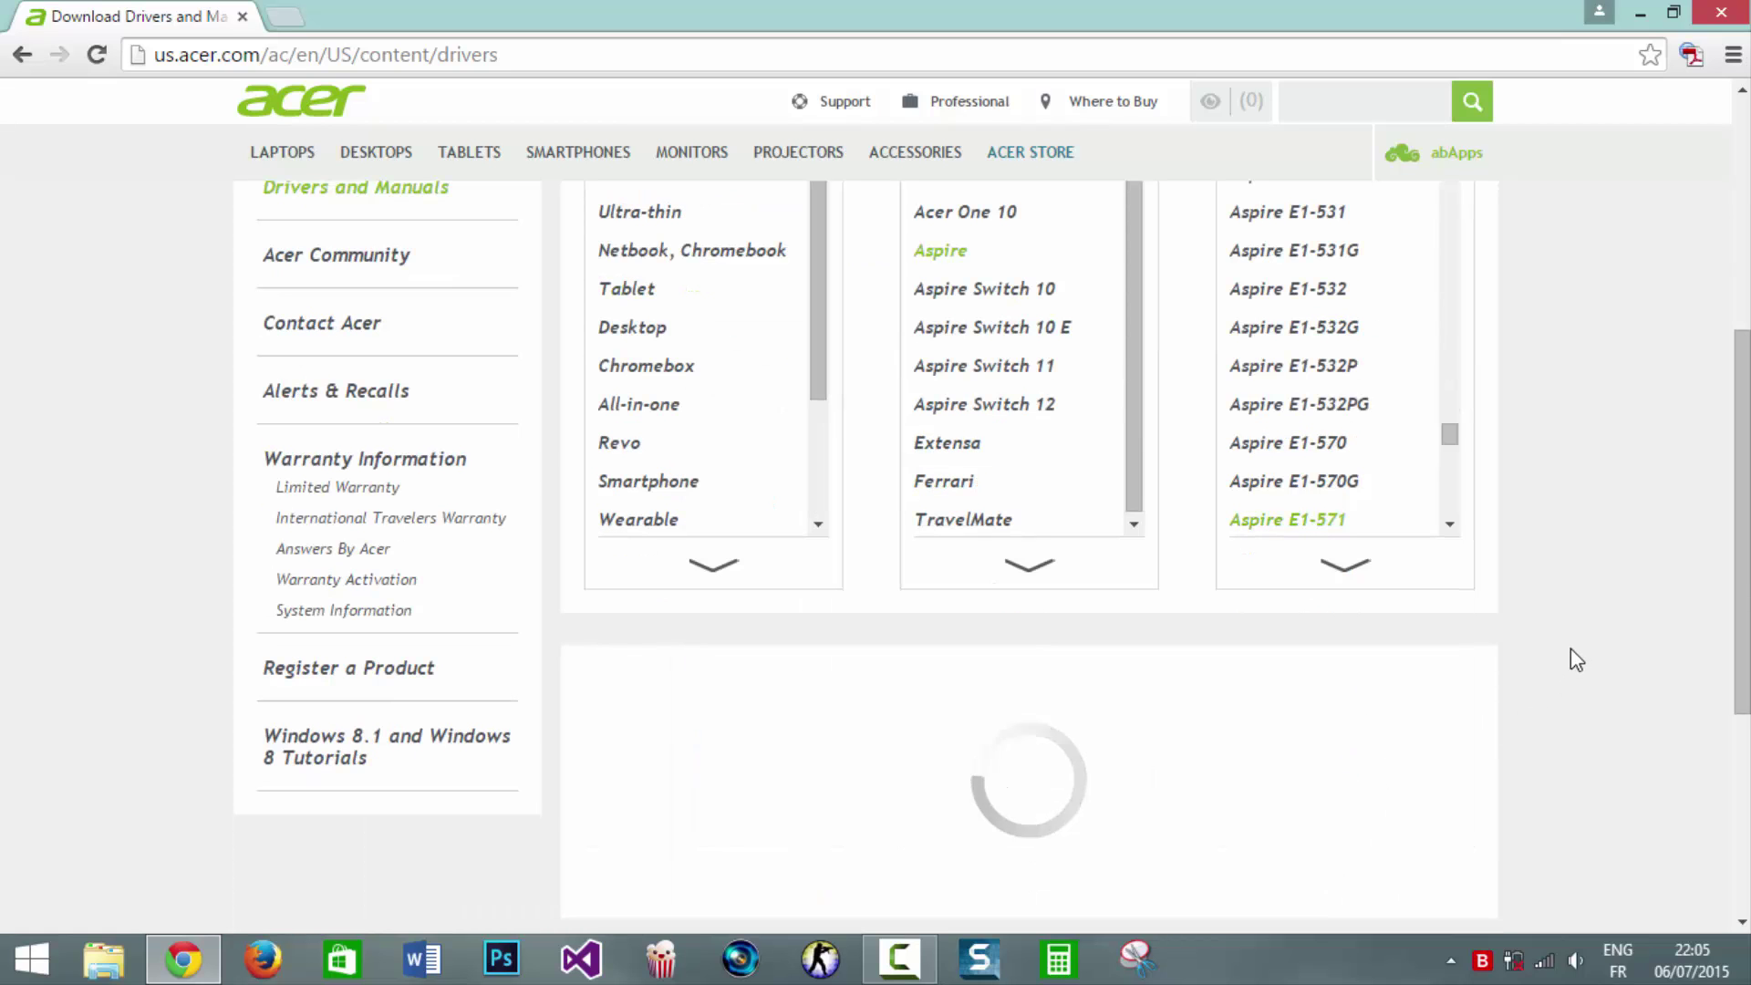
- Filter the E1-571 downloads to Windows 7 64-bit Applications and download LaunchManager 5.1.15
{"action": "scroll", "coordinate": [1571, 648], "scroll_direction": "down", "scroll_amount": 3}
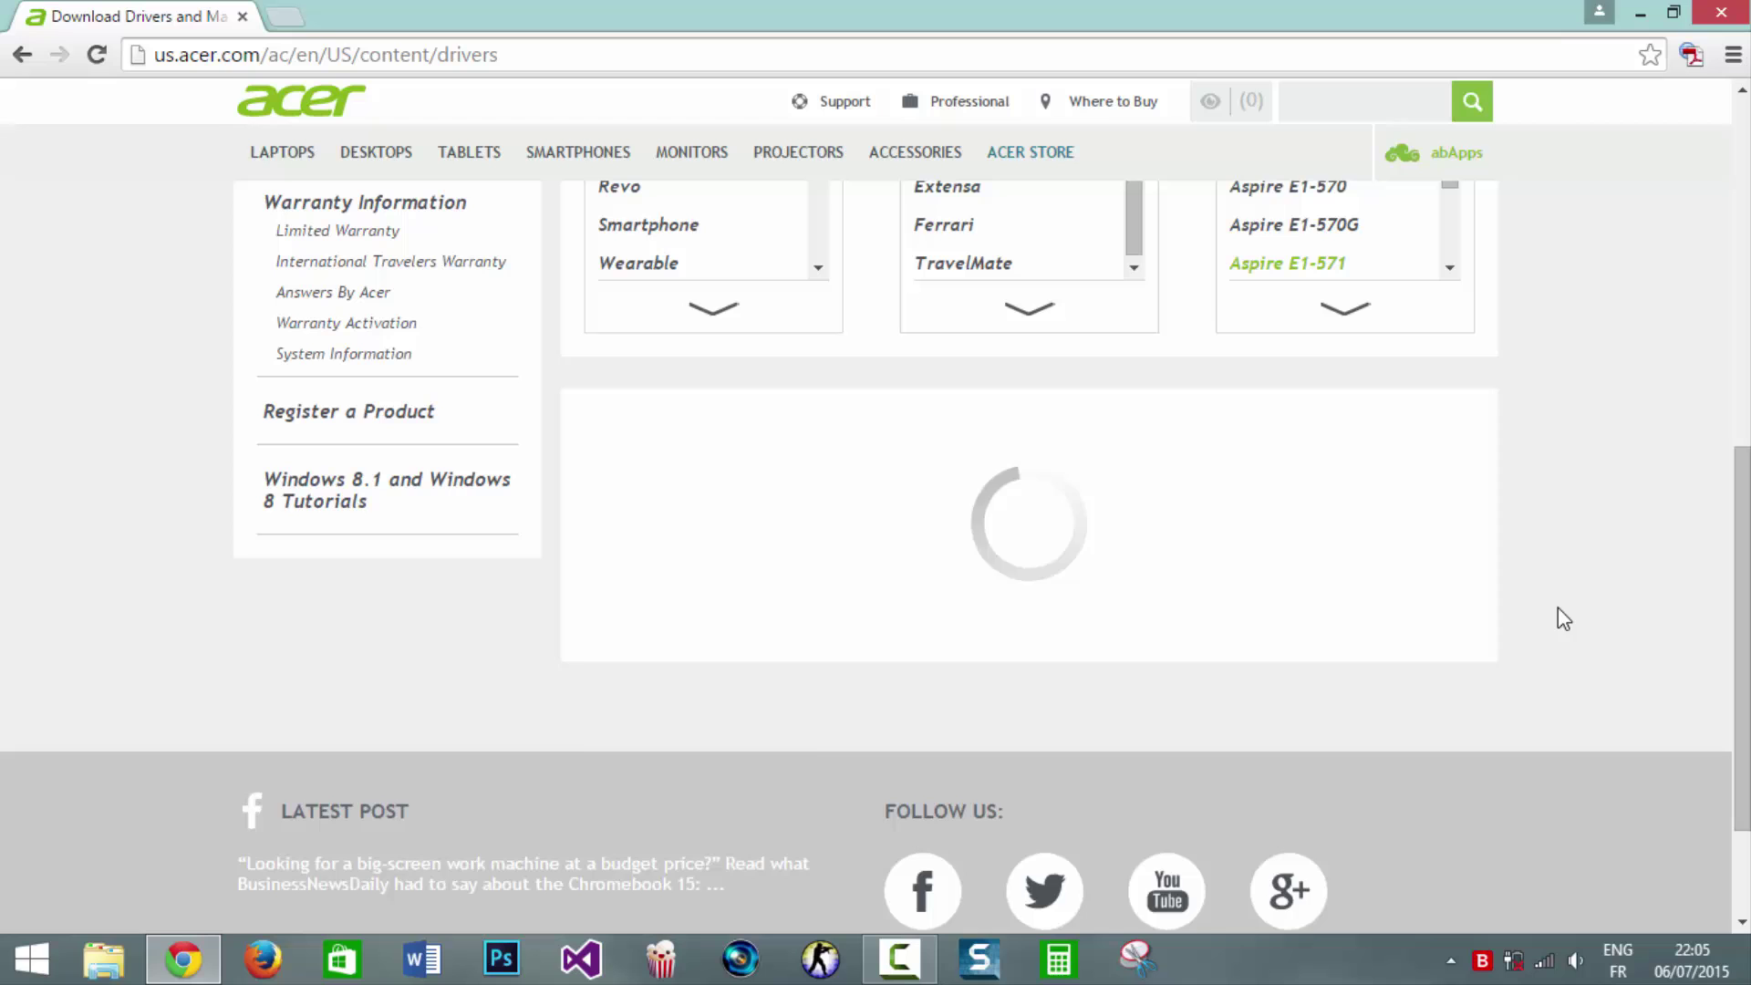
{"action": "scroll", "coordinate": [1012, 575], "scroll_direction": "down", "scroll_amount": 3}
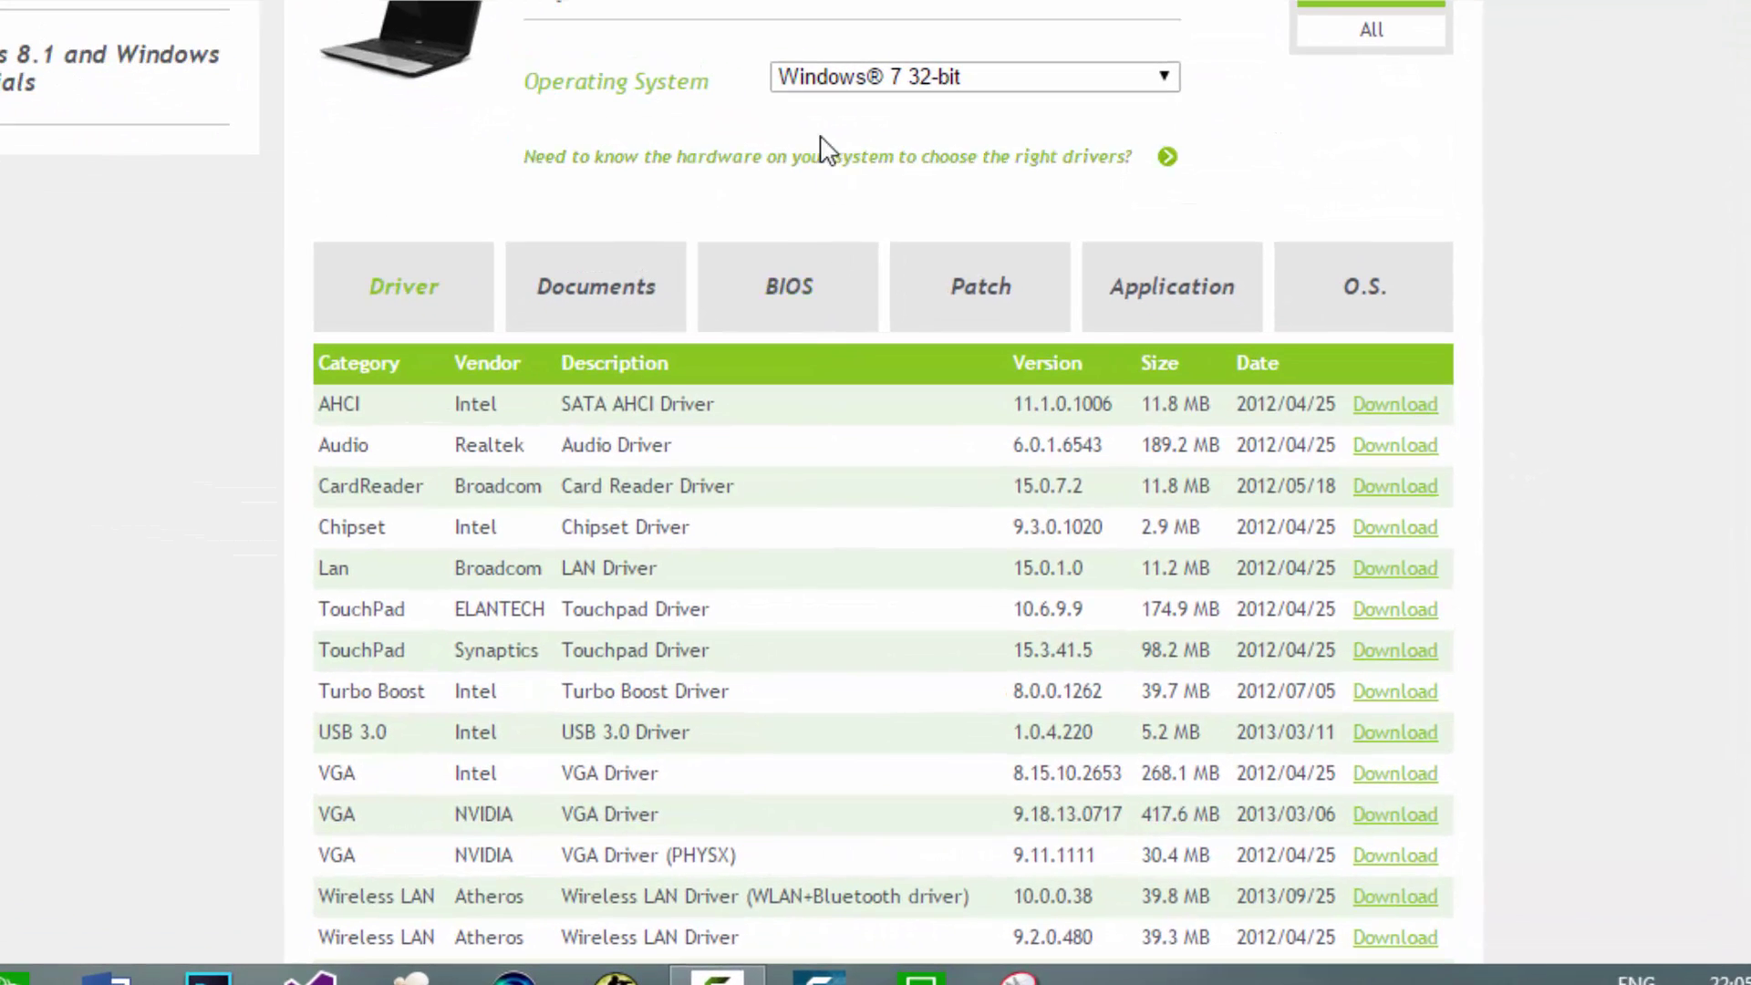
{"action": "left_click", "coordinate": [823, 78]}
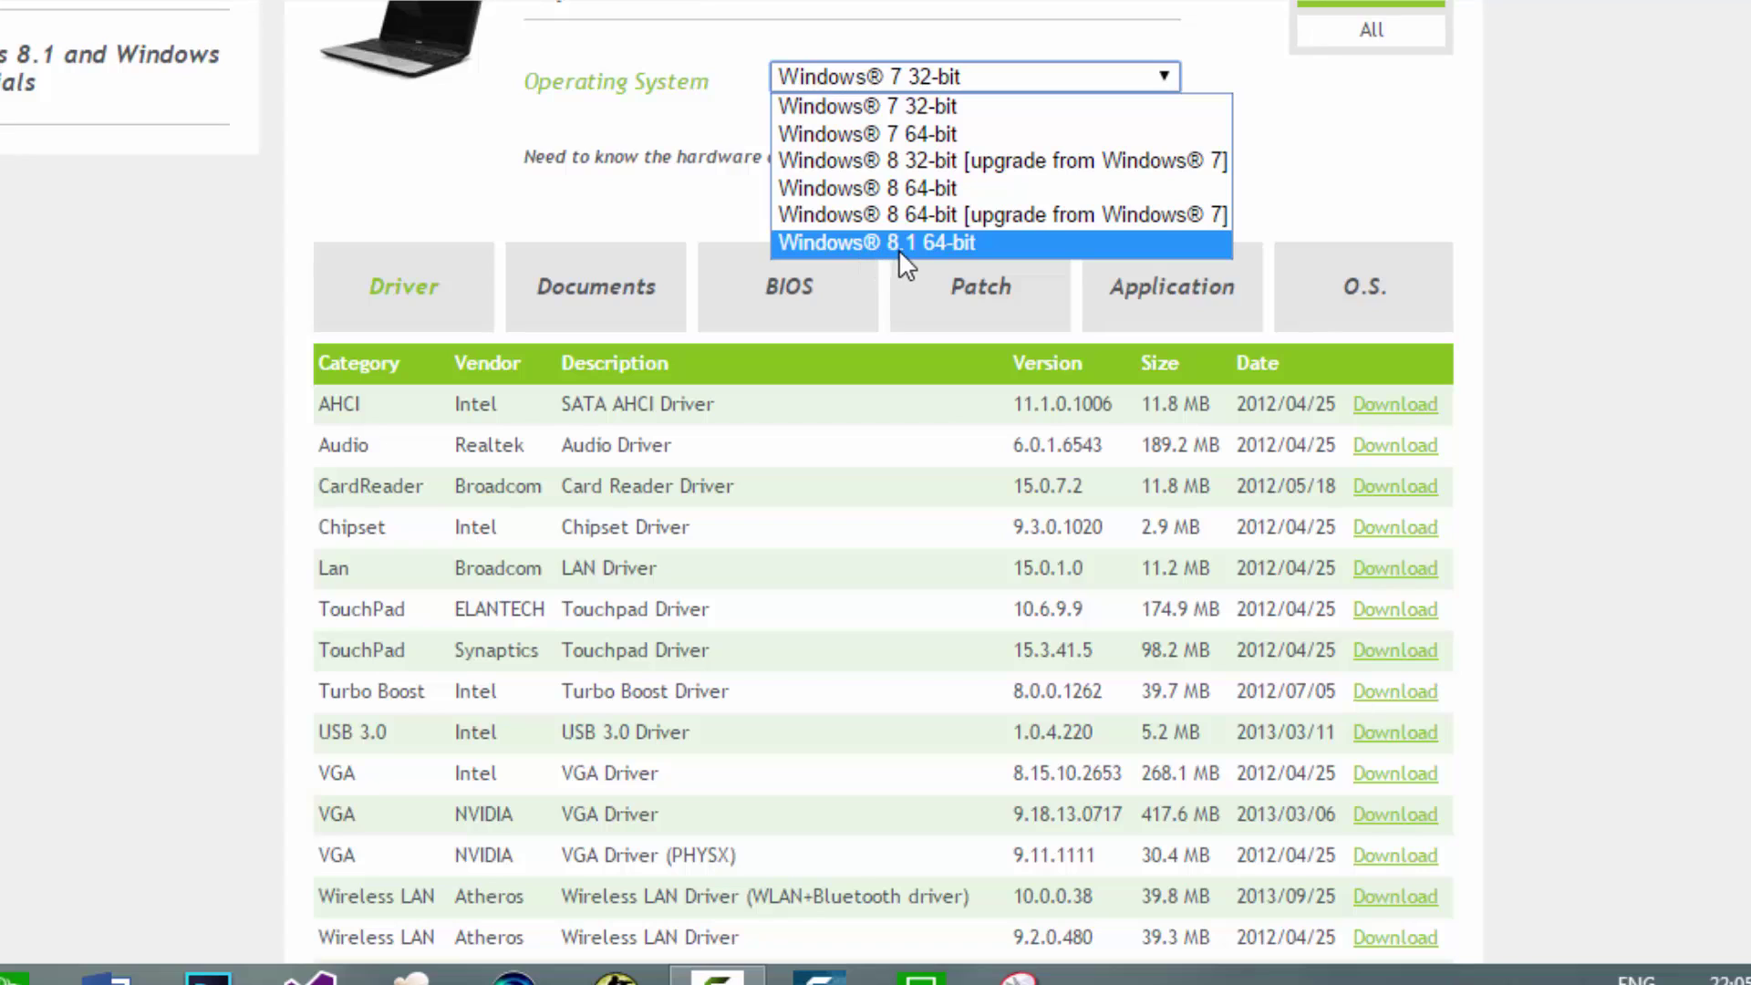
{"action": "left_click", "coordinate": [905, 133]}
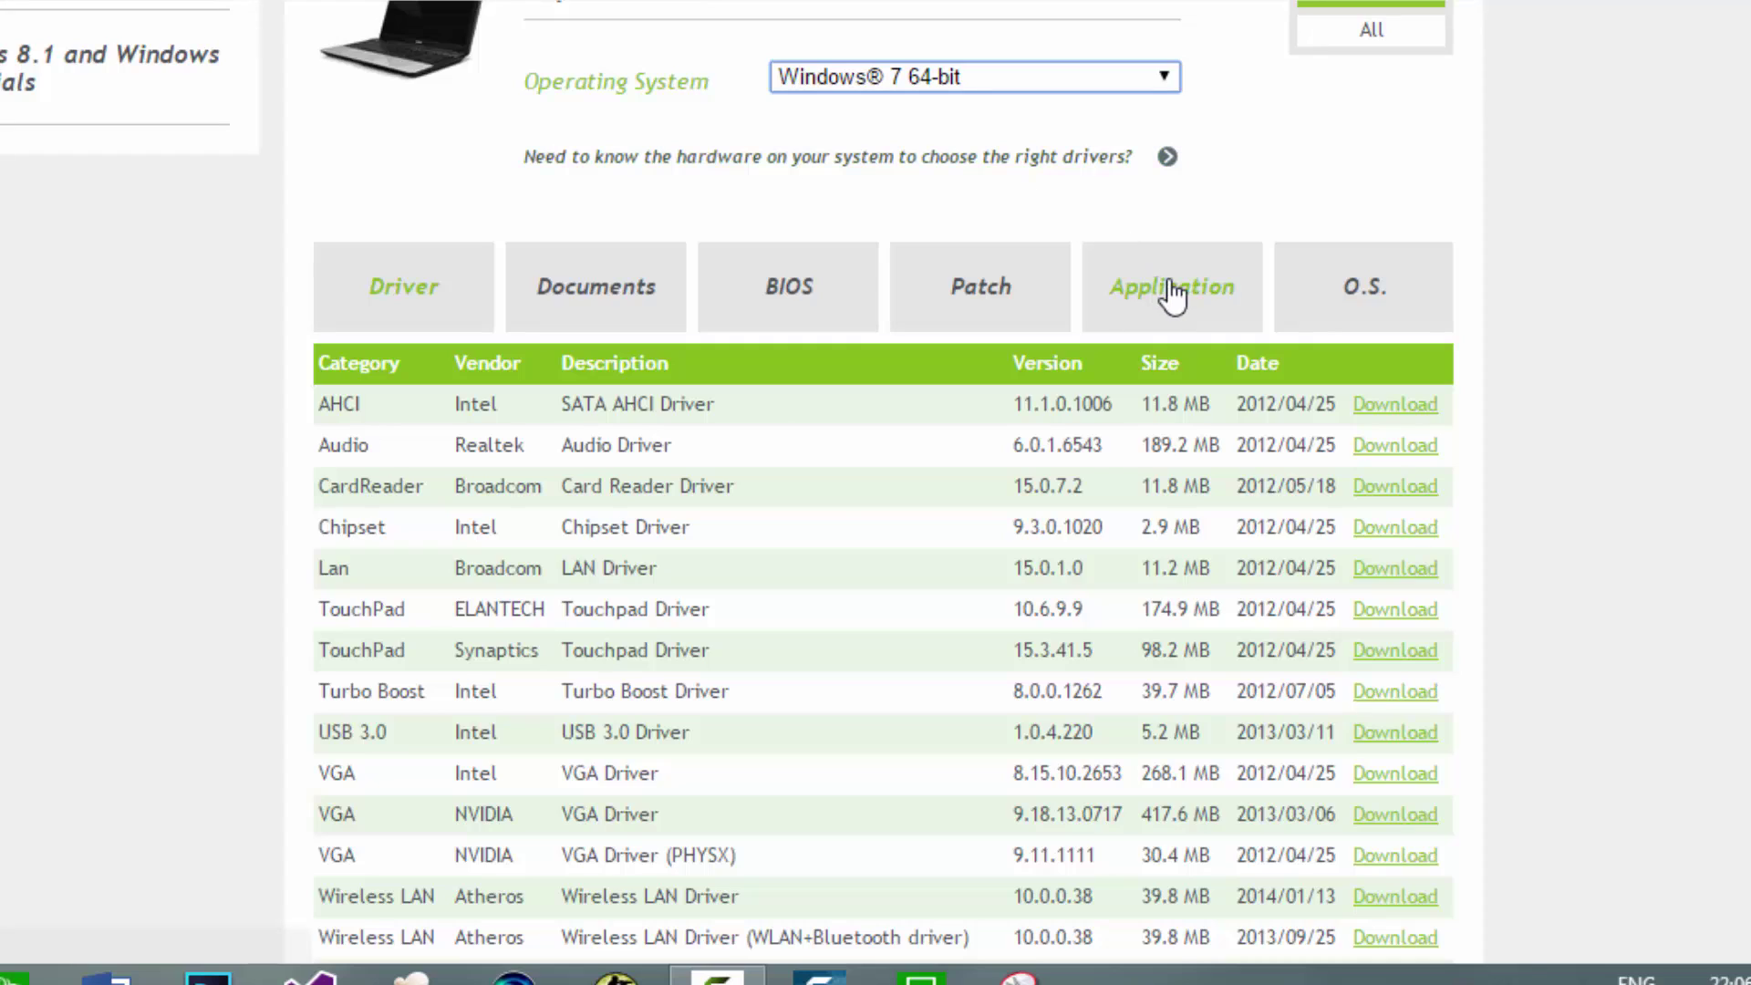
{"action": "left_click", "coordinate": [1171, 294]}
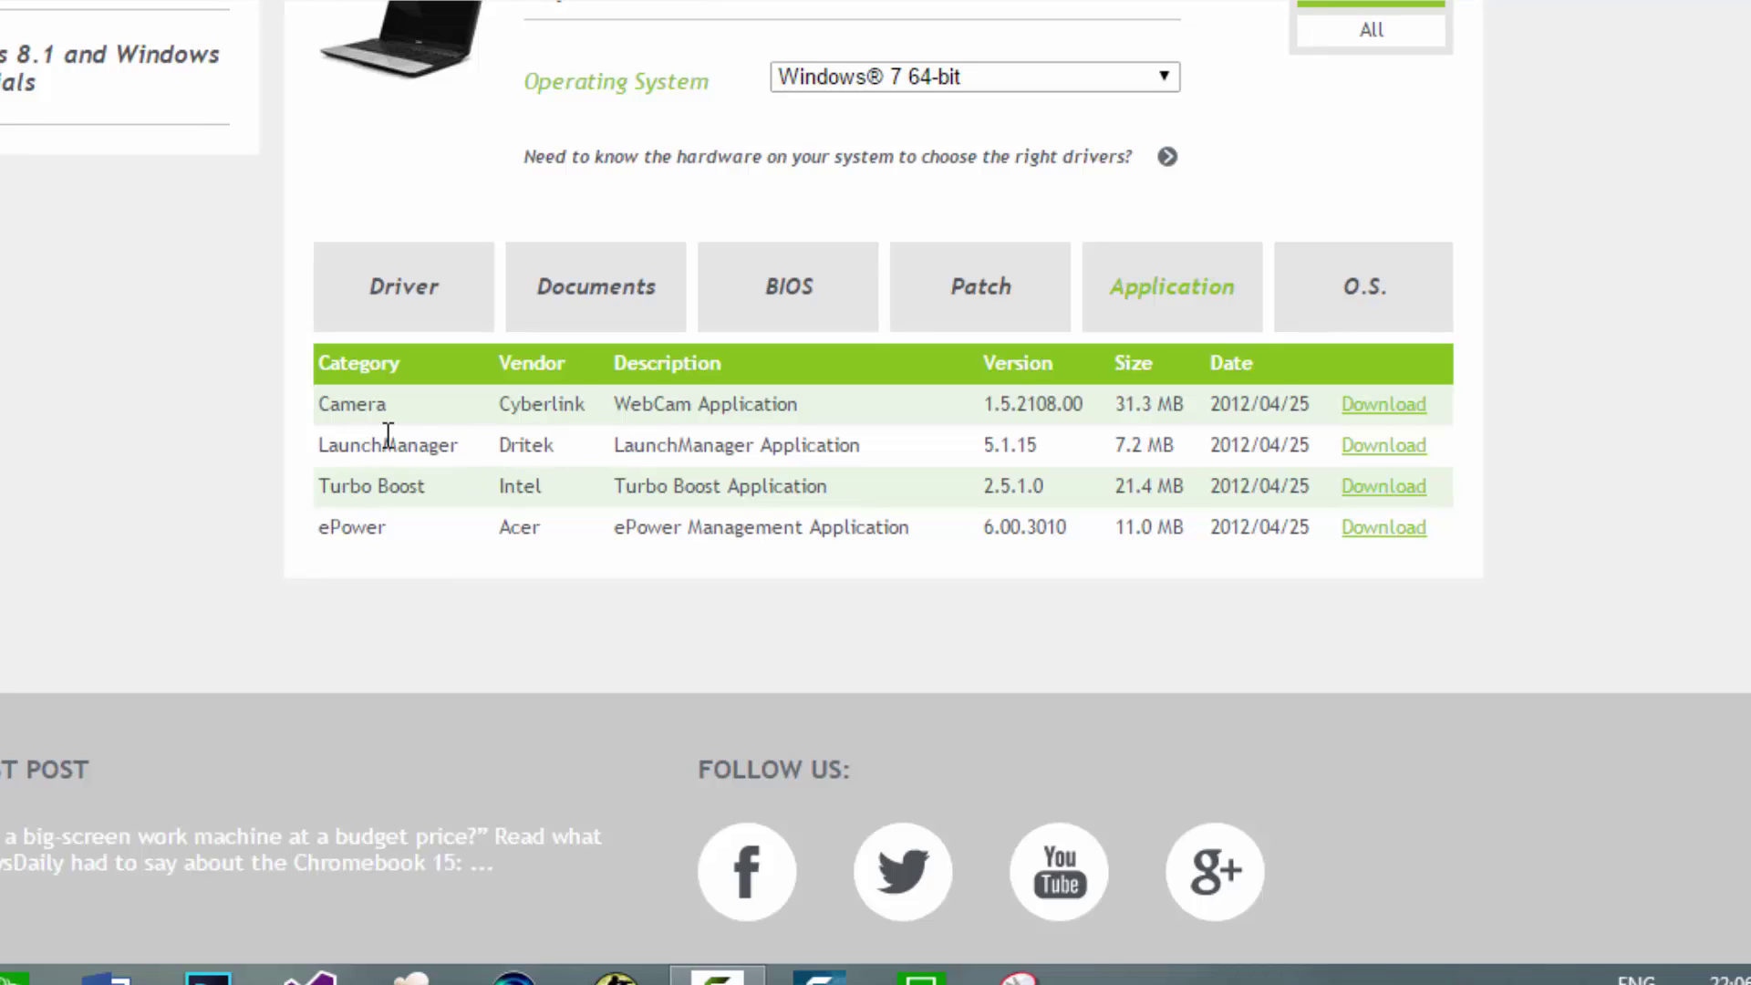
{"action": "left_click", "coordinate": [1352, 447]}
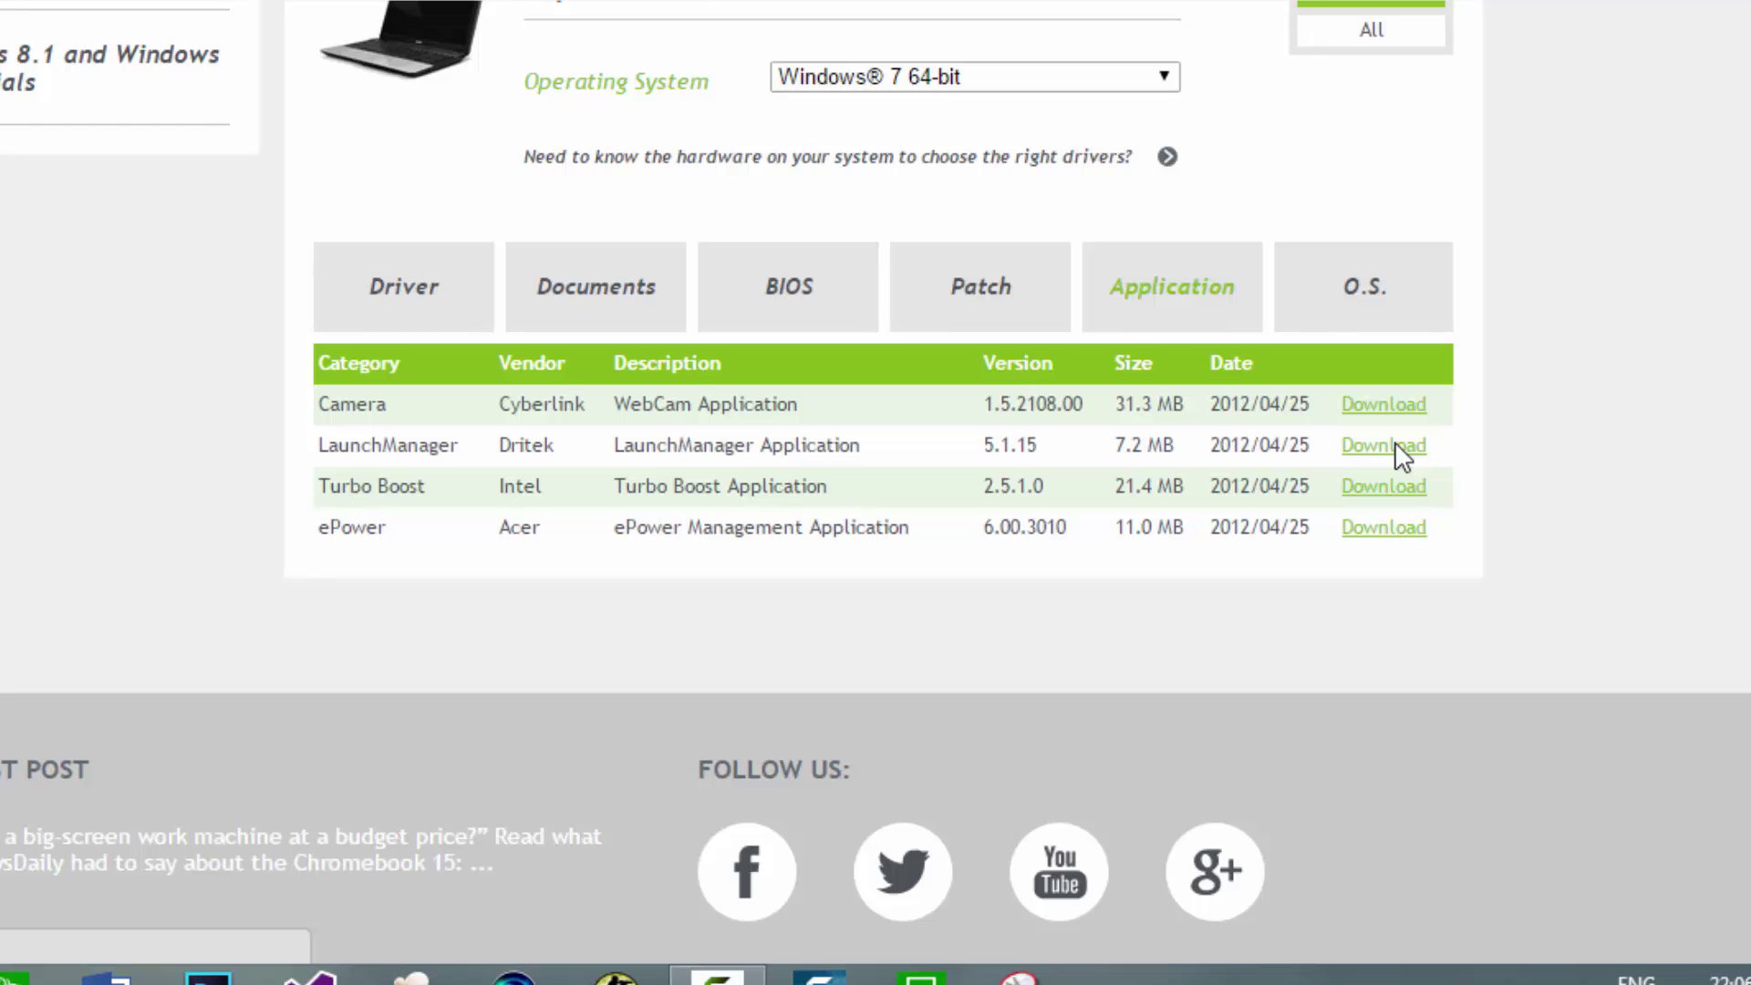
{"action": "left_click", "coordinate": [1396, 447]}
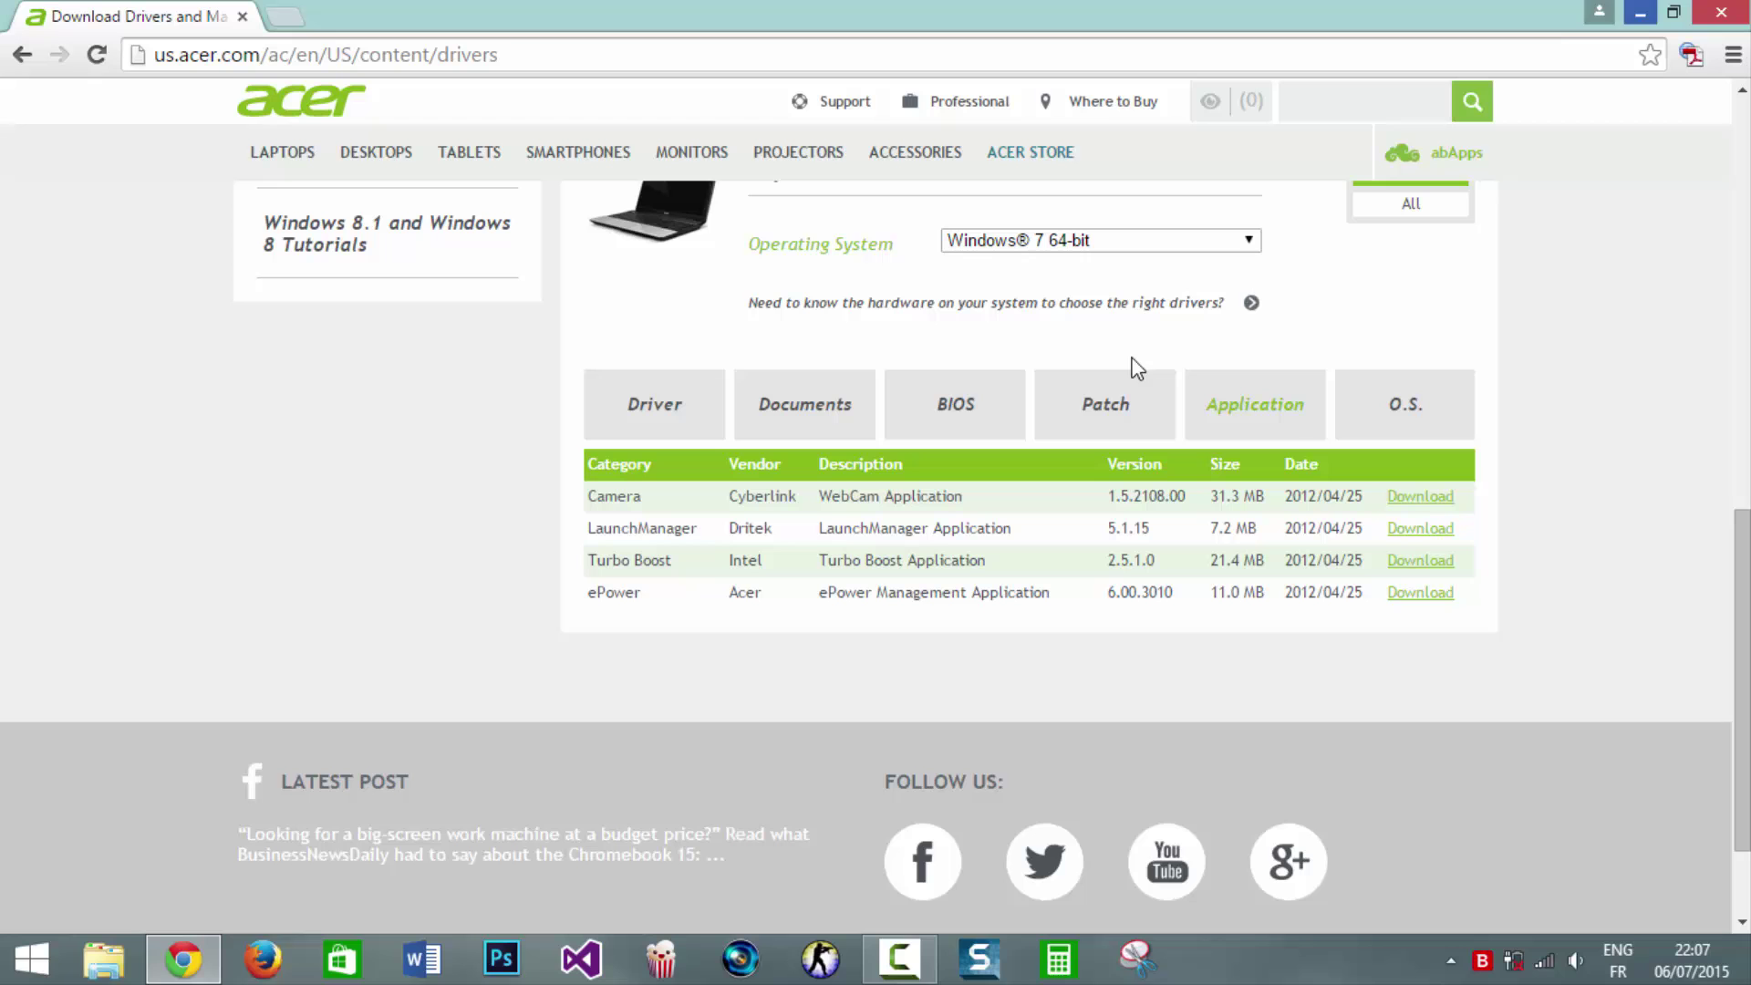
- Open the LaunchManager_Dritek_5.1.15_W7x86x64 folder from the desktop and select Setup.exe
{"action": "left_click", "coordinate": [1640, 13]}
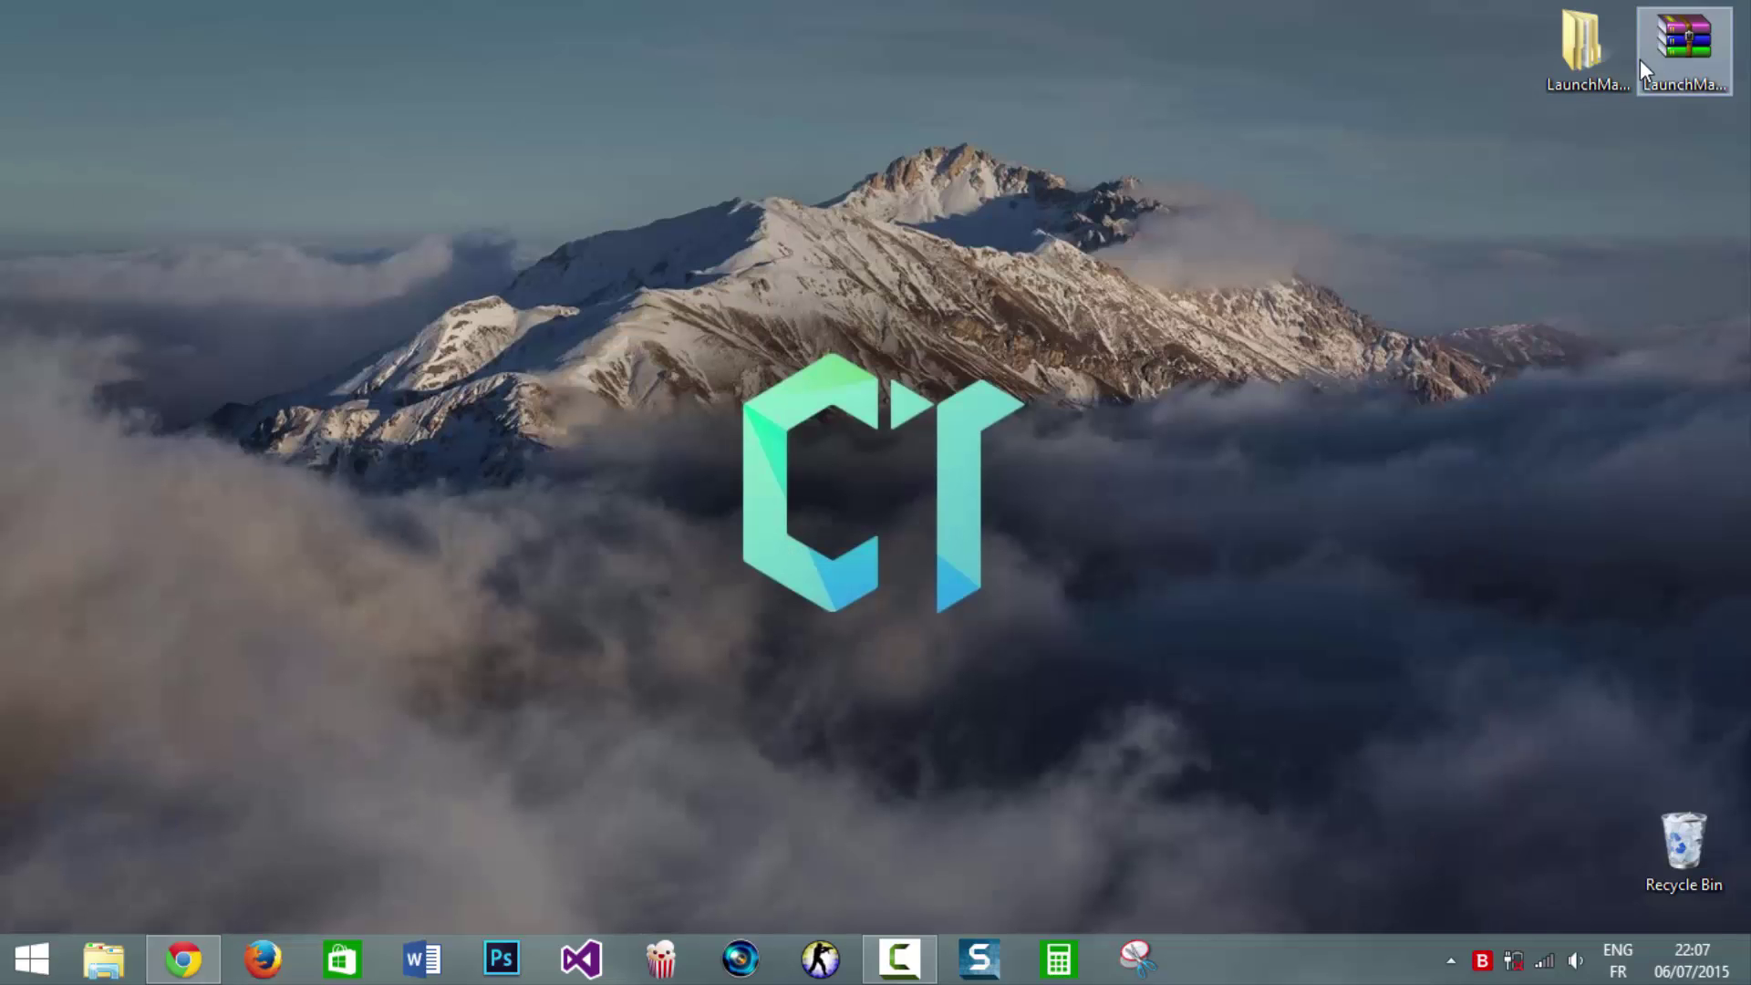
{"action": "double_click", "coordinate": [1590, 56]}
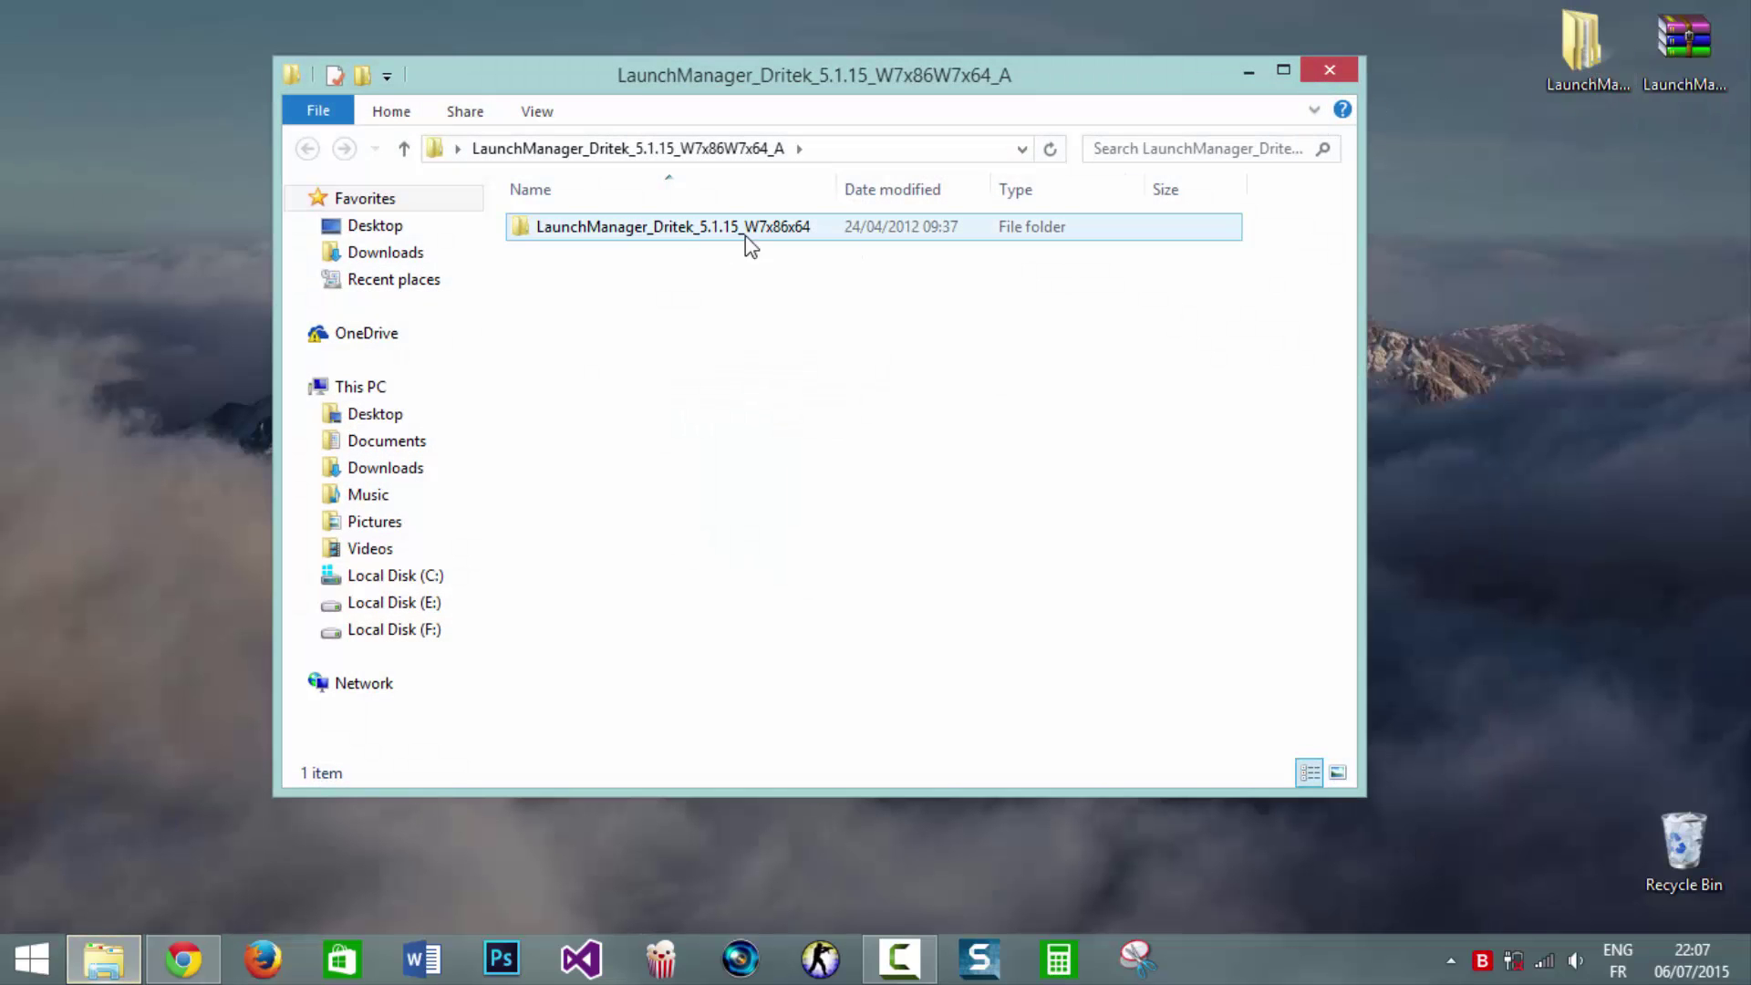
{"action": "double_click", "coordinate": [743, 233]}
{"action": "scroll", "coordinate": [676, 407], "scroll_direction": "down", "scroll_amount": 10}
{"action": "scroll", "coordinate": [676, 407], "scroll_direction": "down", "scroll_amount": 4}
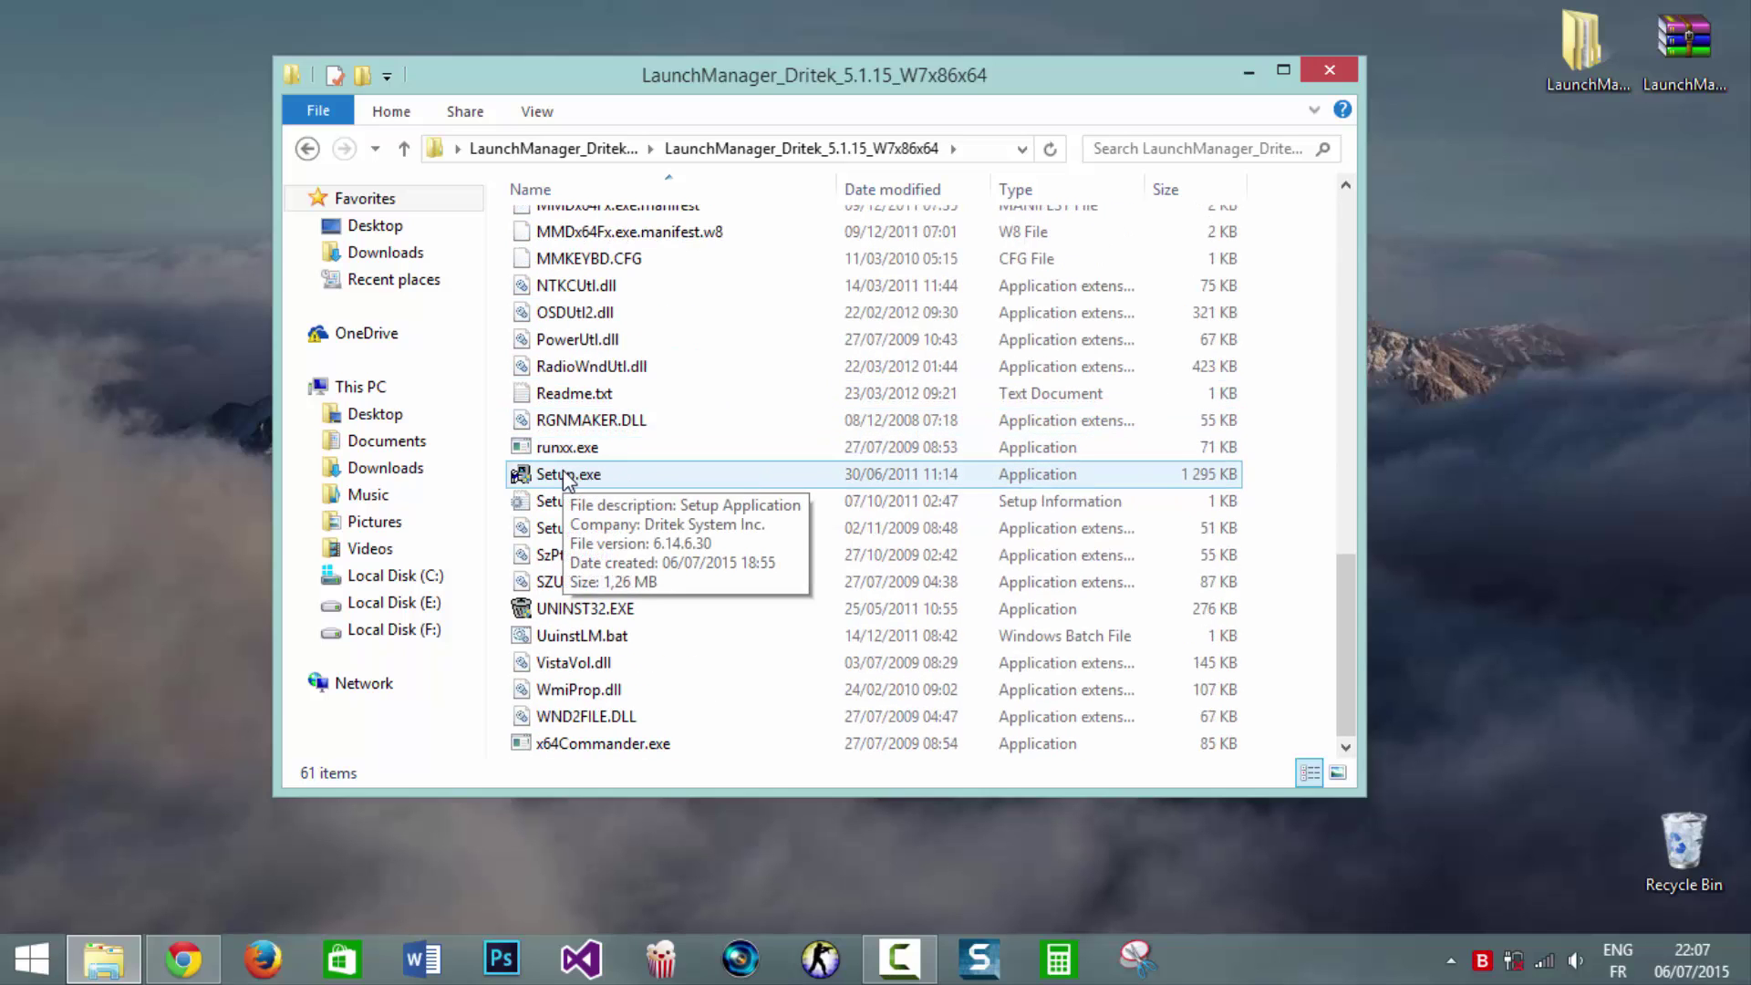
{"action": "left_click", "coordinate": [569, 476]}
- In Setup.exe's Properties, enable compatibility mode for Windows 7 and apply it
{"action": "right_click", "coordinate": [572, 477]}
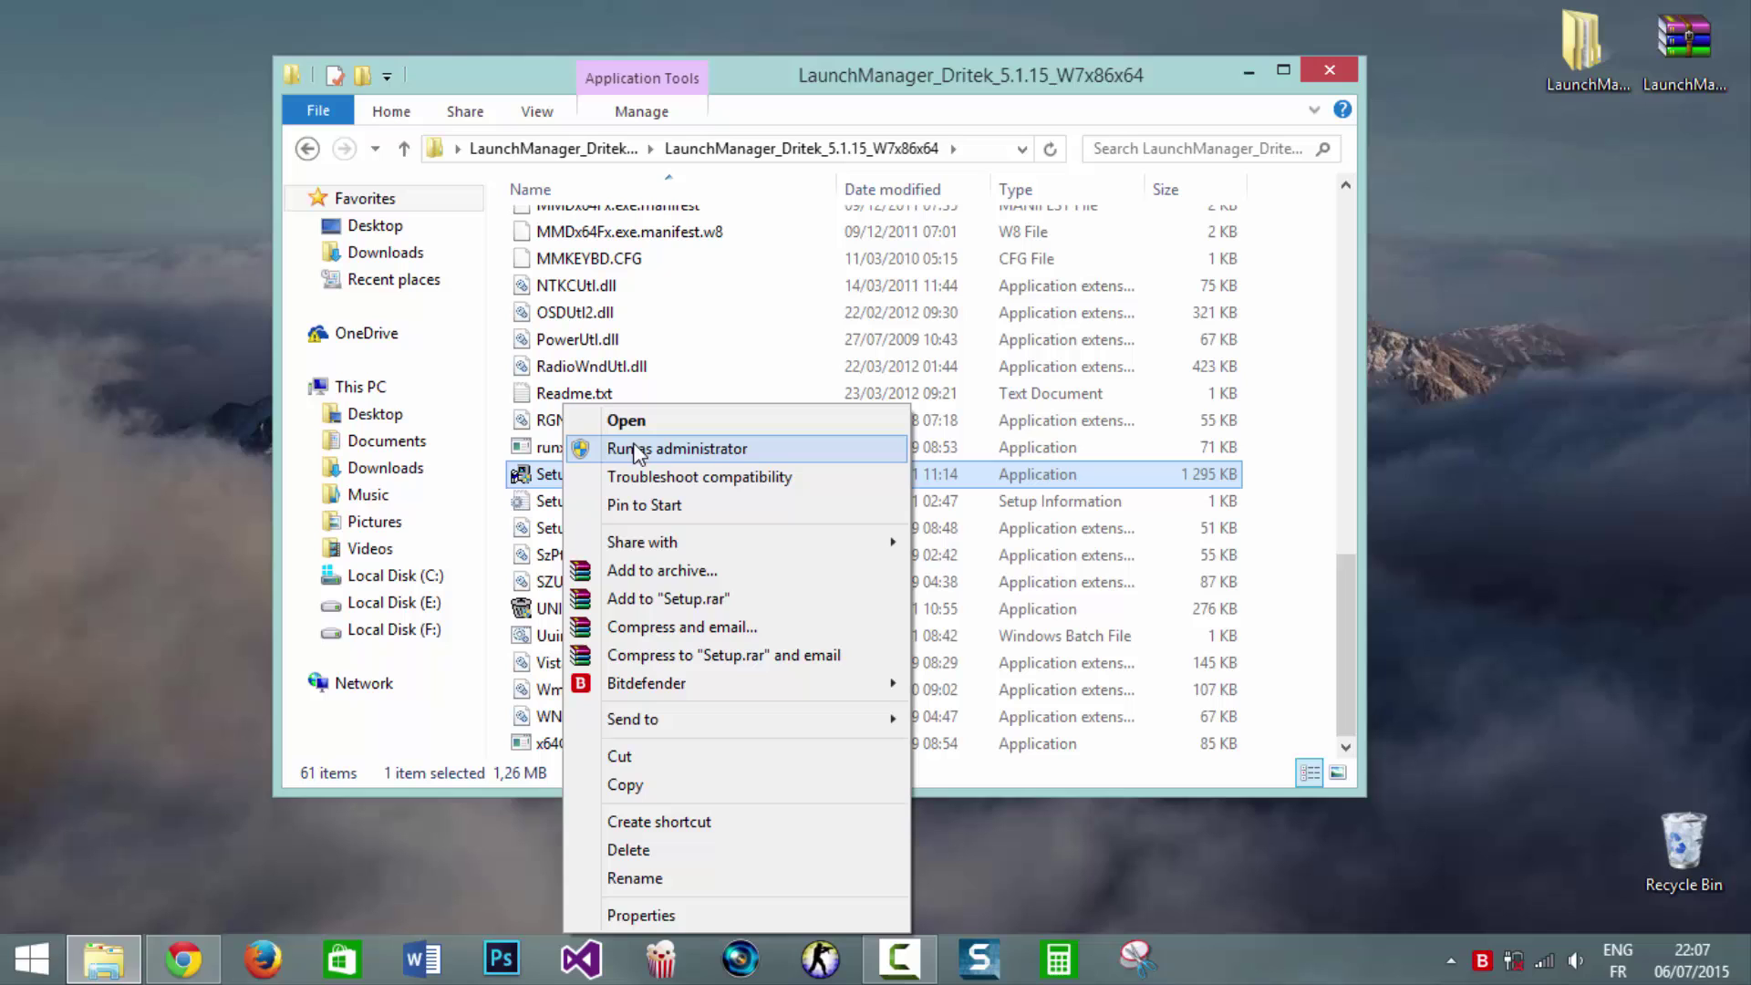
{"action": "left_click", "coordinate": [641, 914]}
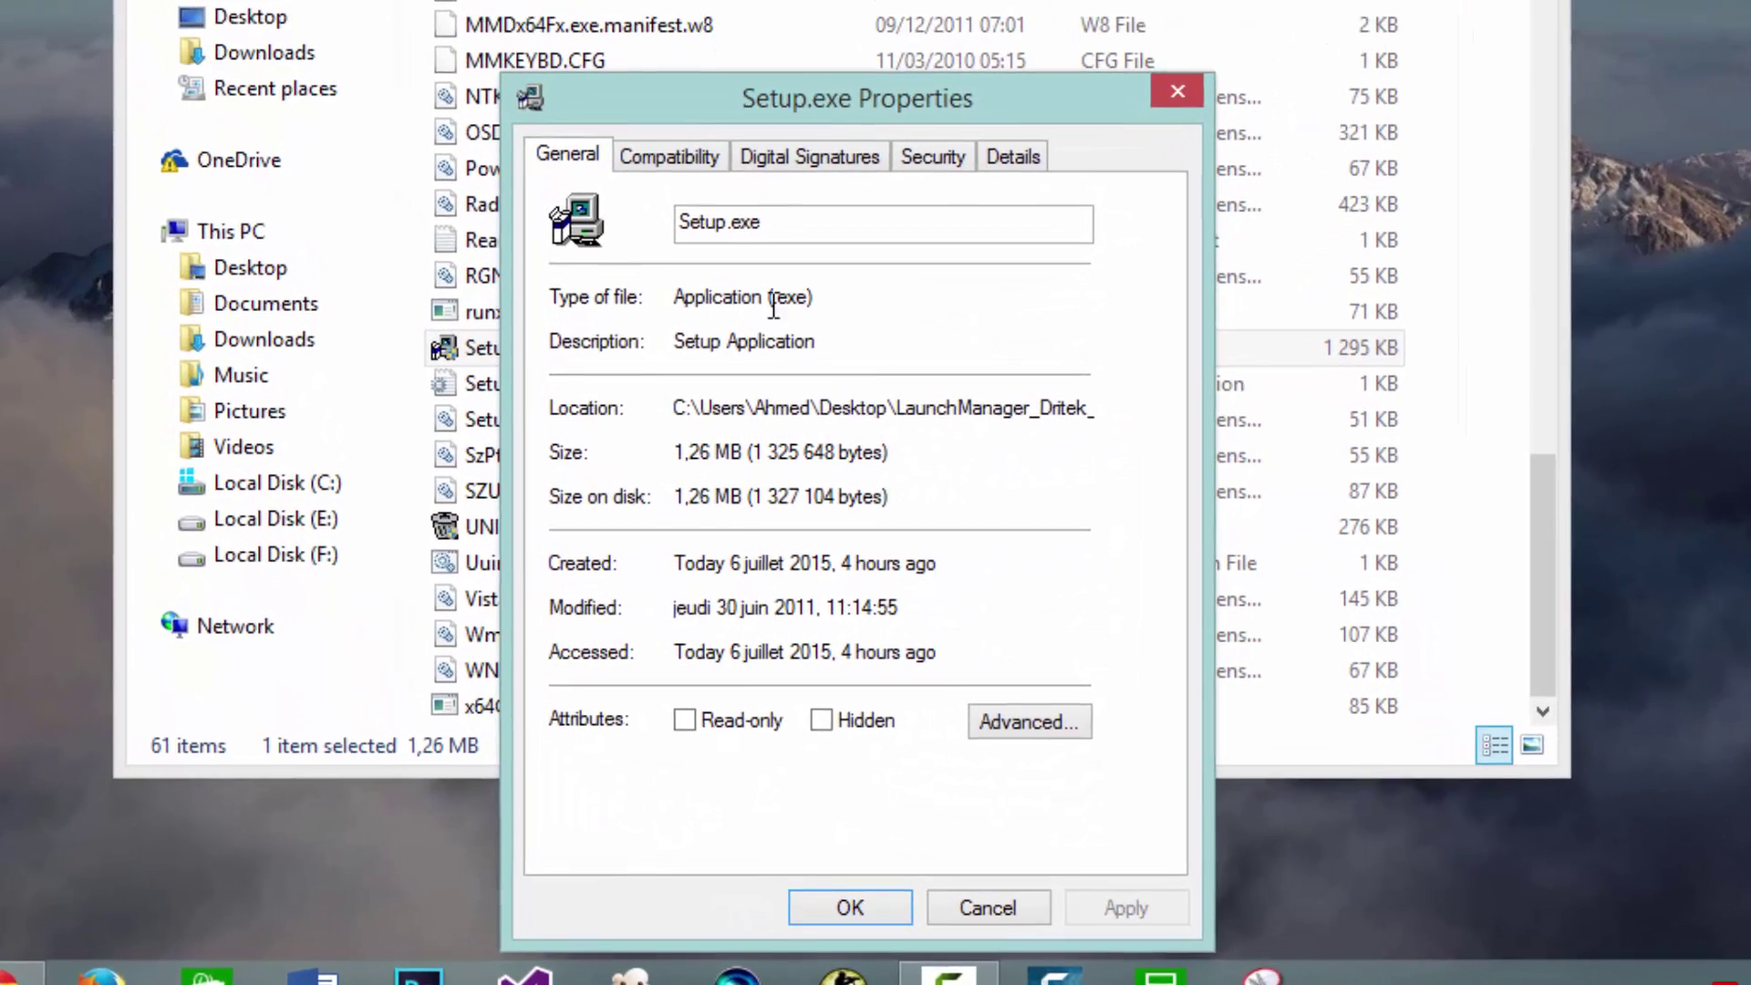
{"action": "left_click", "coordinate": [699, 151]}
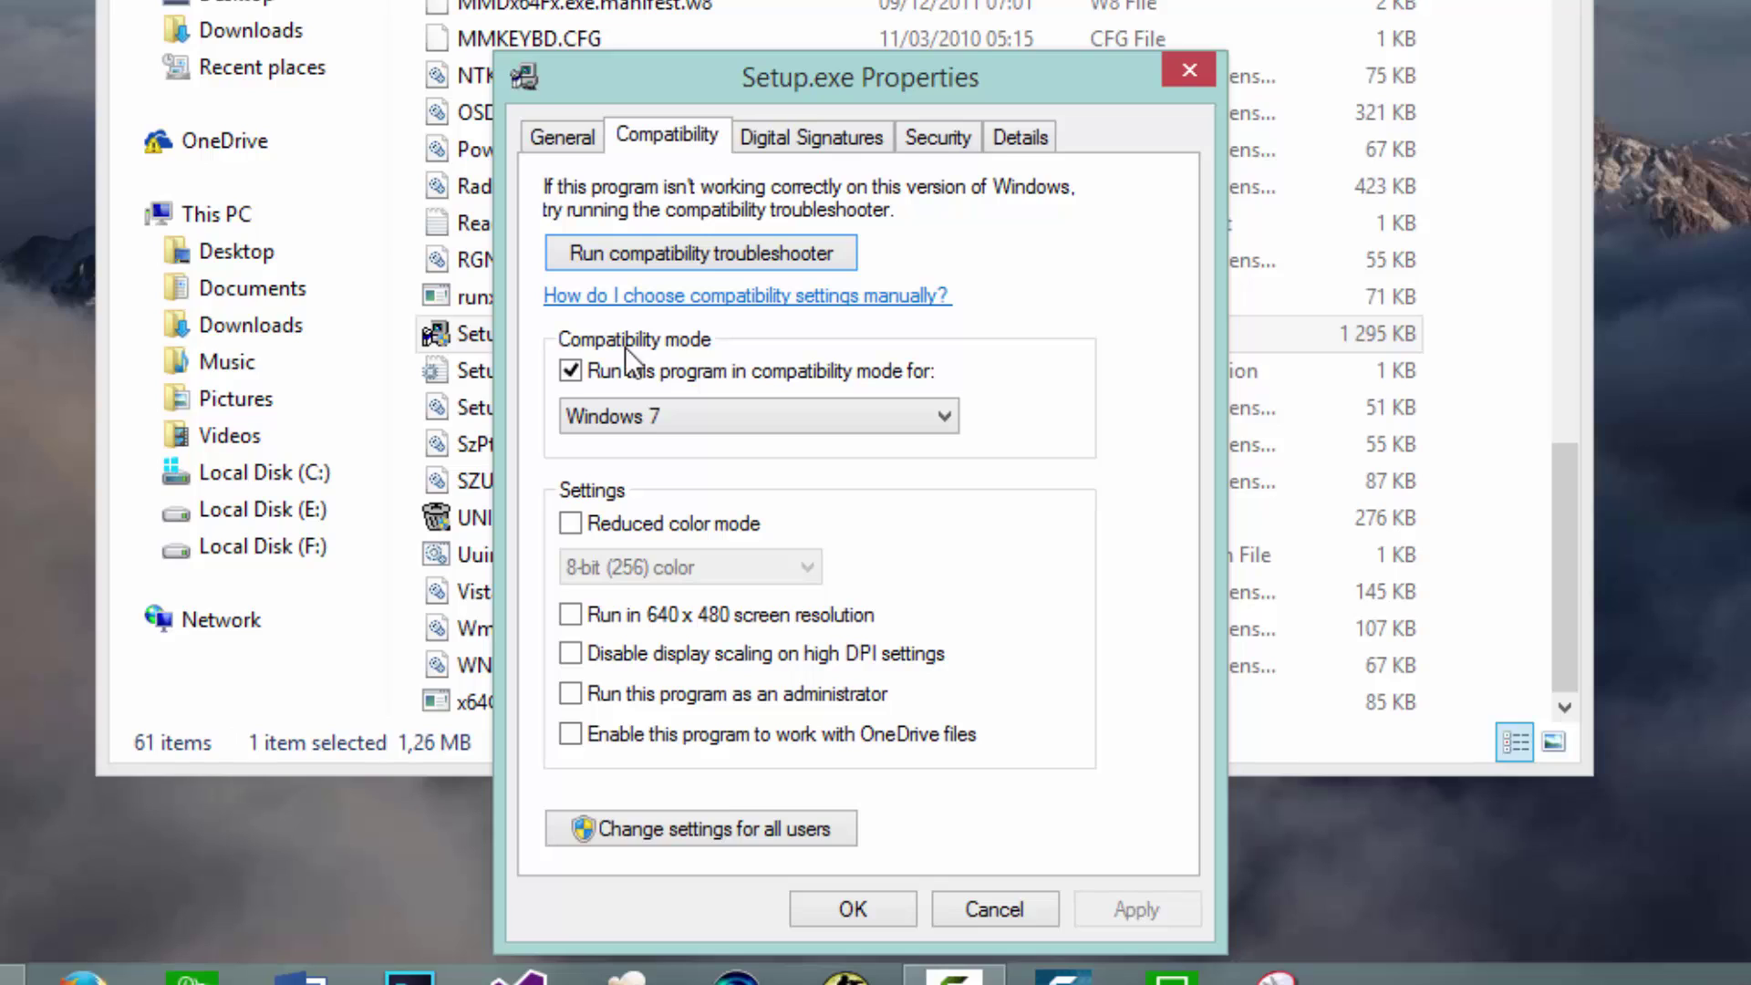
{"action": "left_click", "coordinate": [570, 370]}
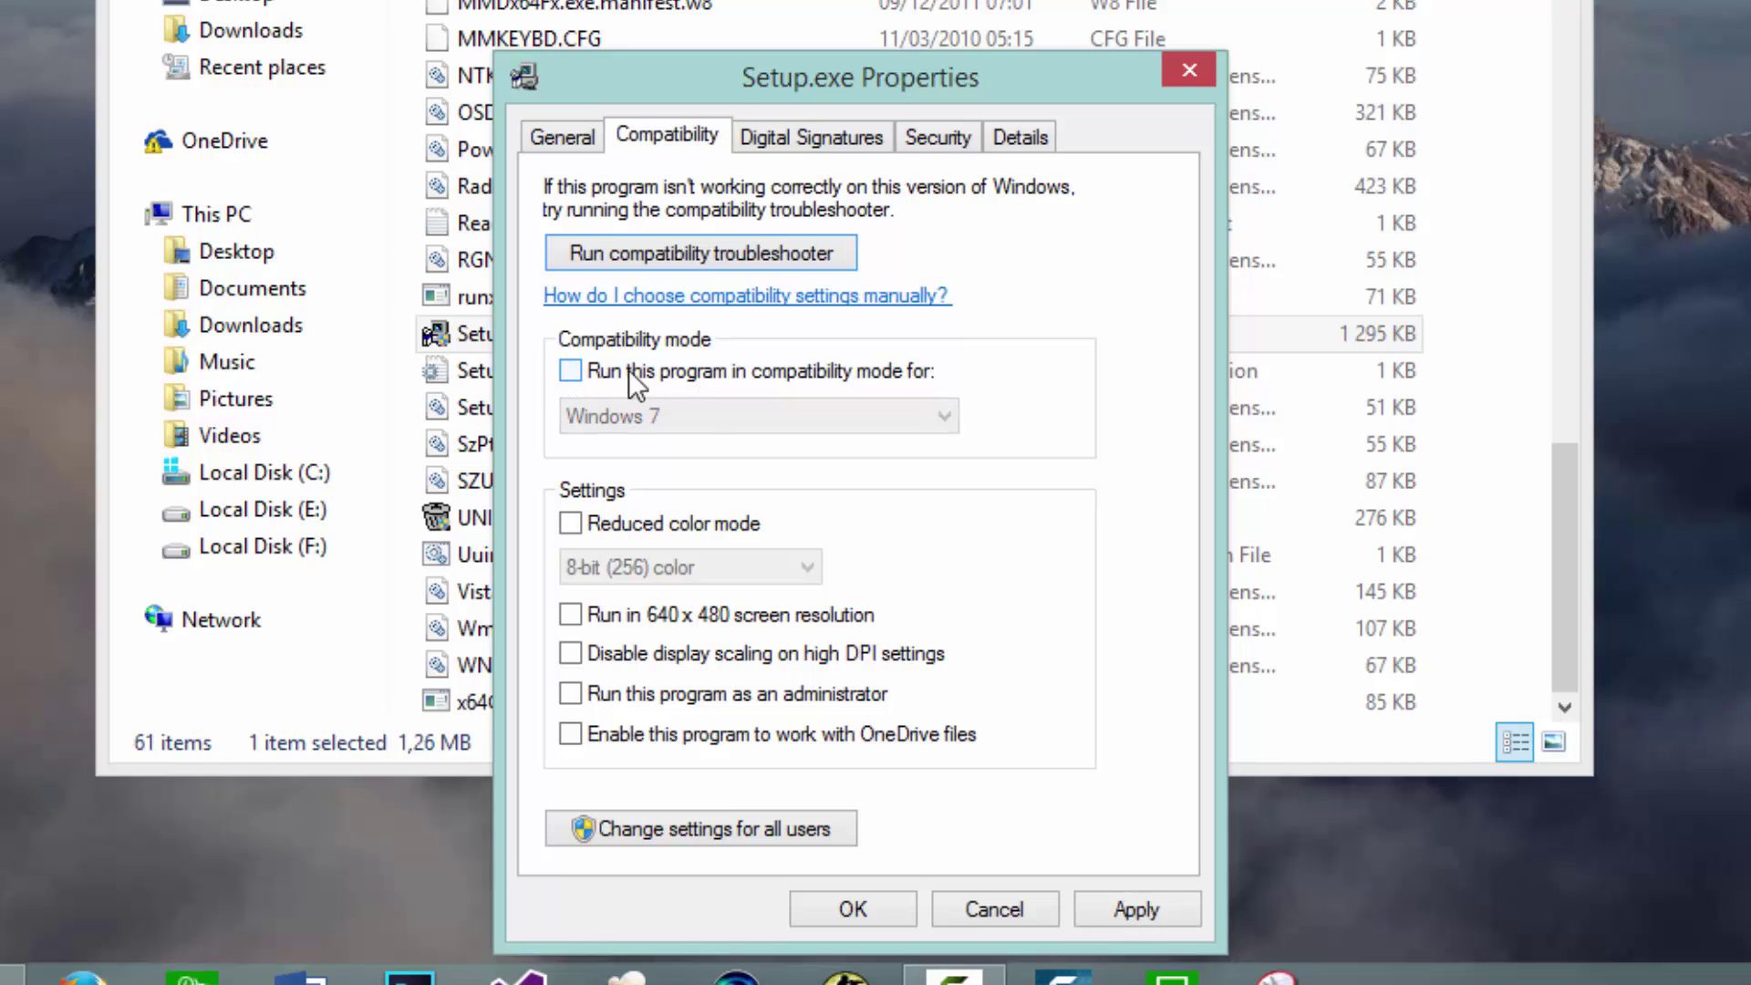
{"action": "left_click", "coordinate": [571, 370]}
{"action": "left_click", "coordinate": [644, 413]}
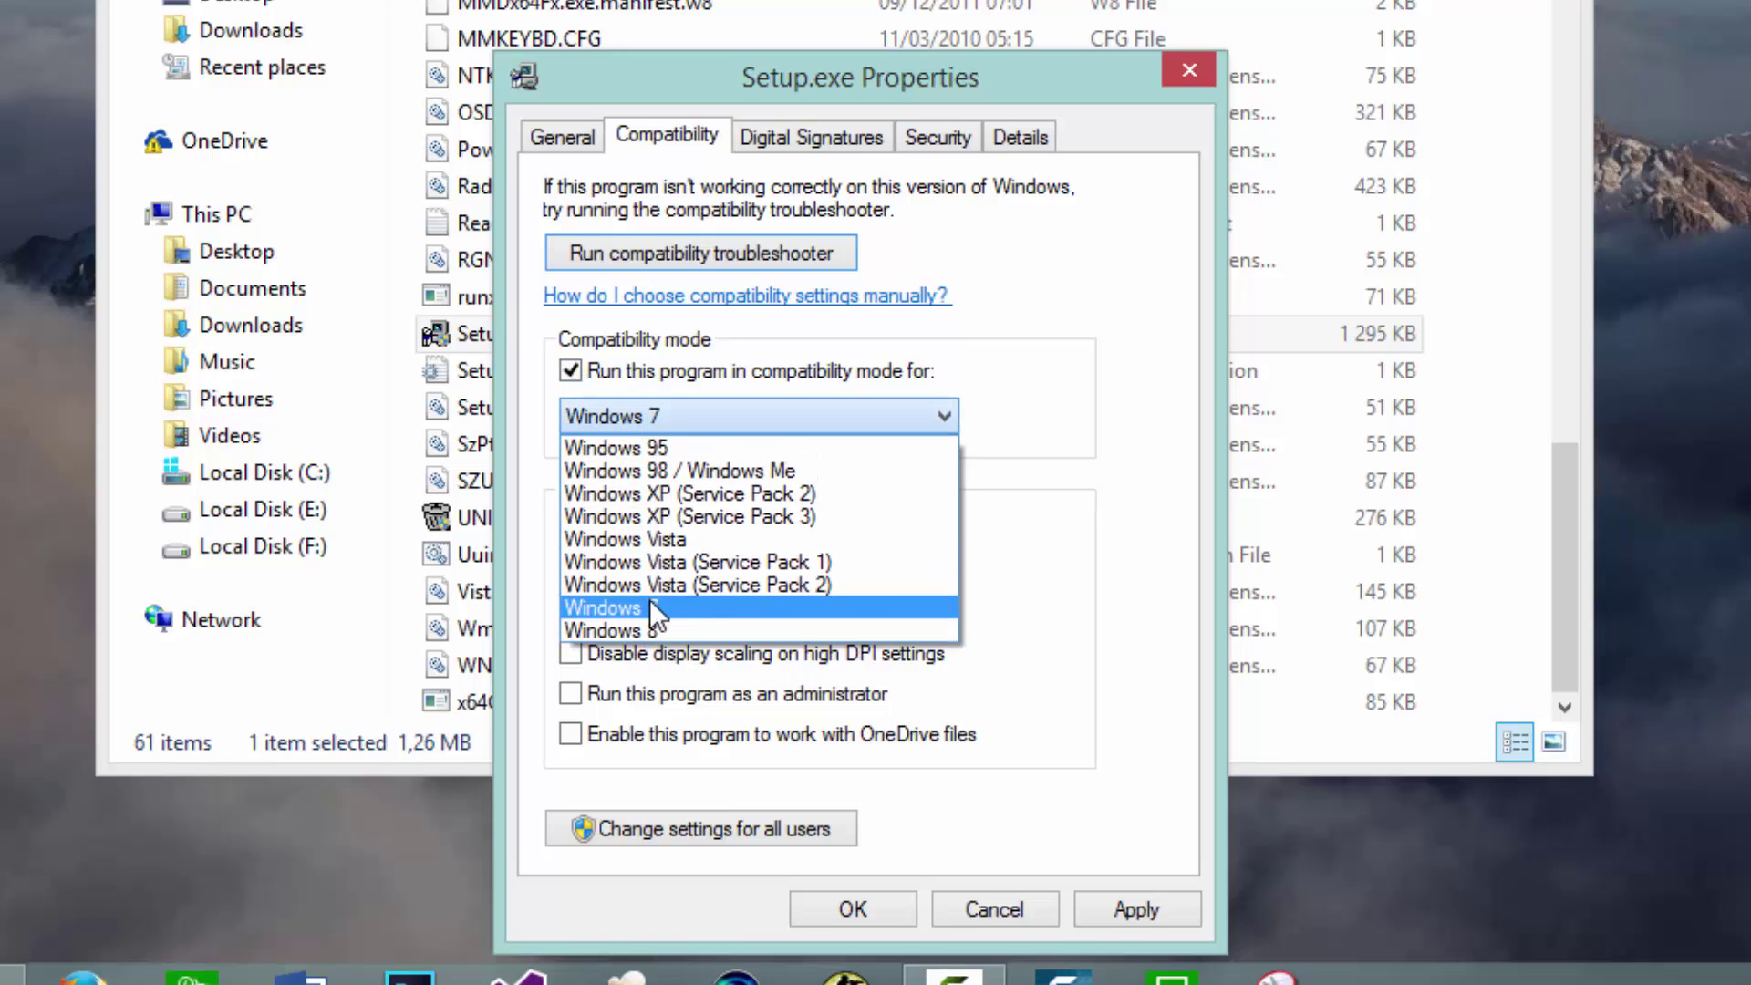
{"action": "left_click", "coordinate": [650, 604]}
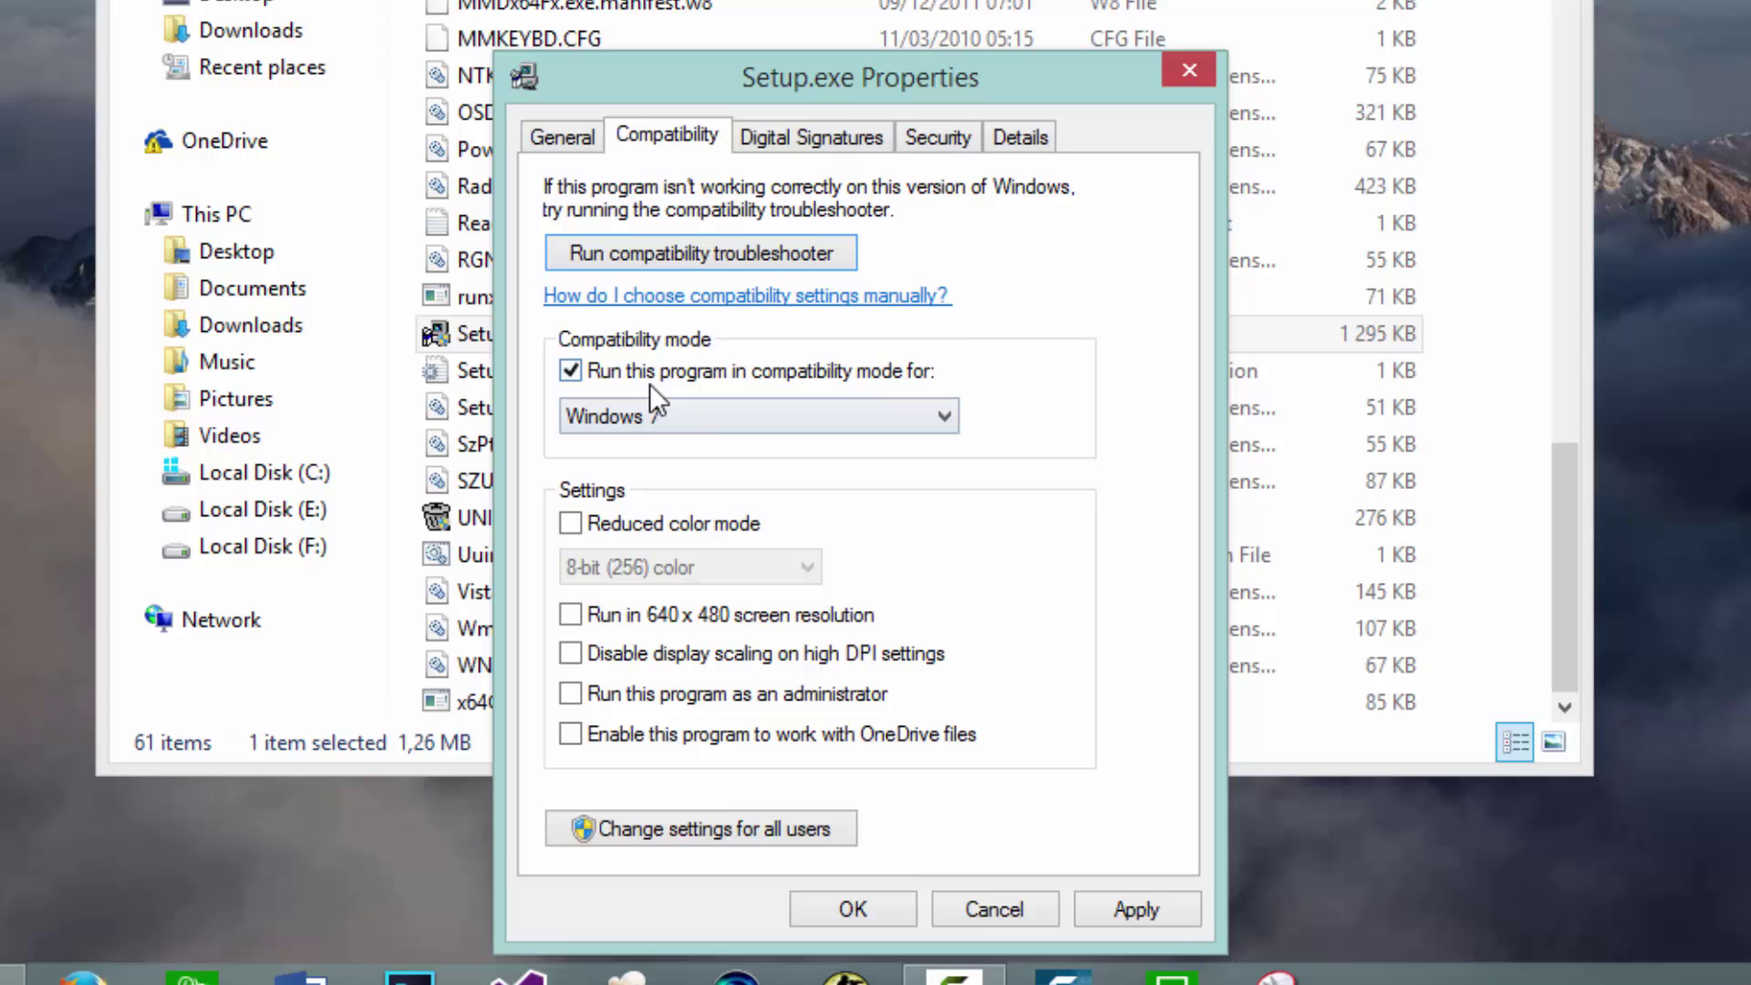
{"action": "left_click", "coordinate": [1141, 908]}
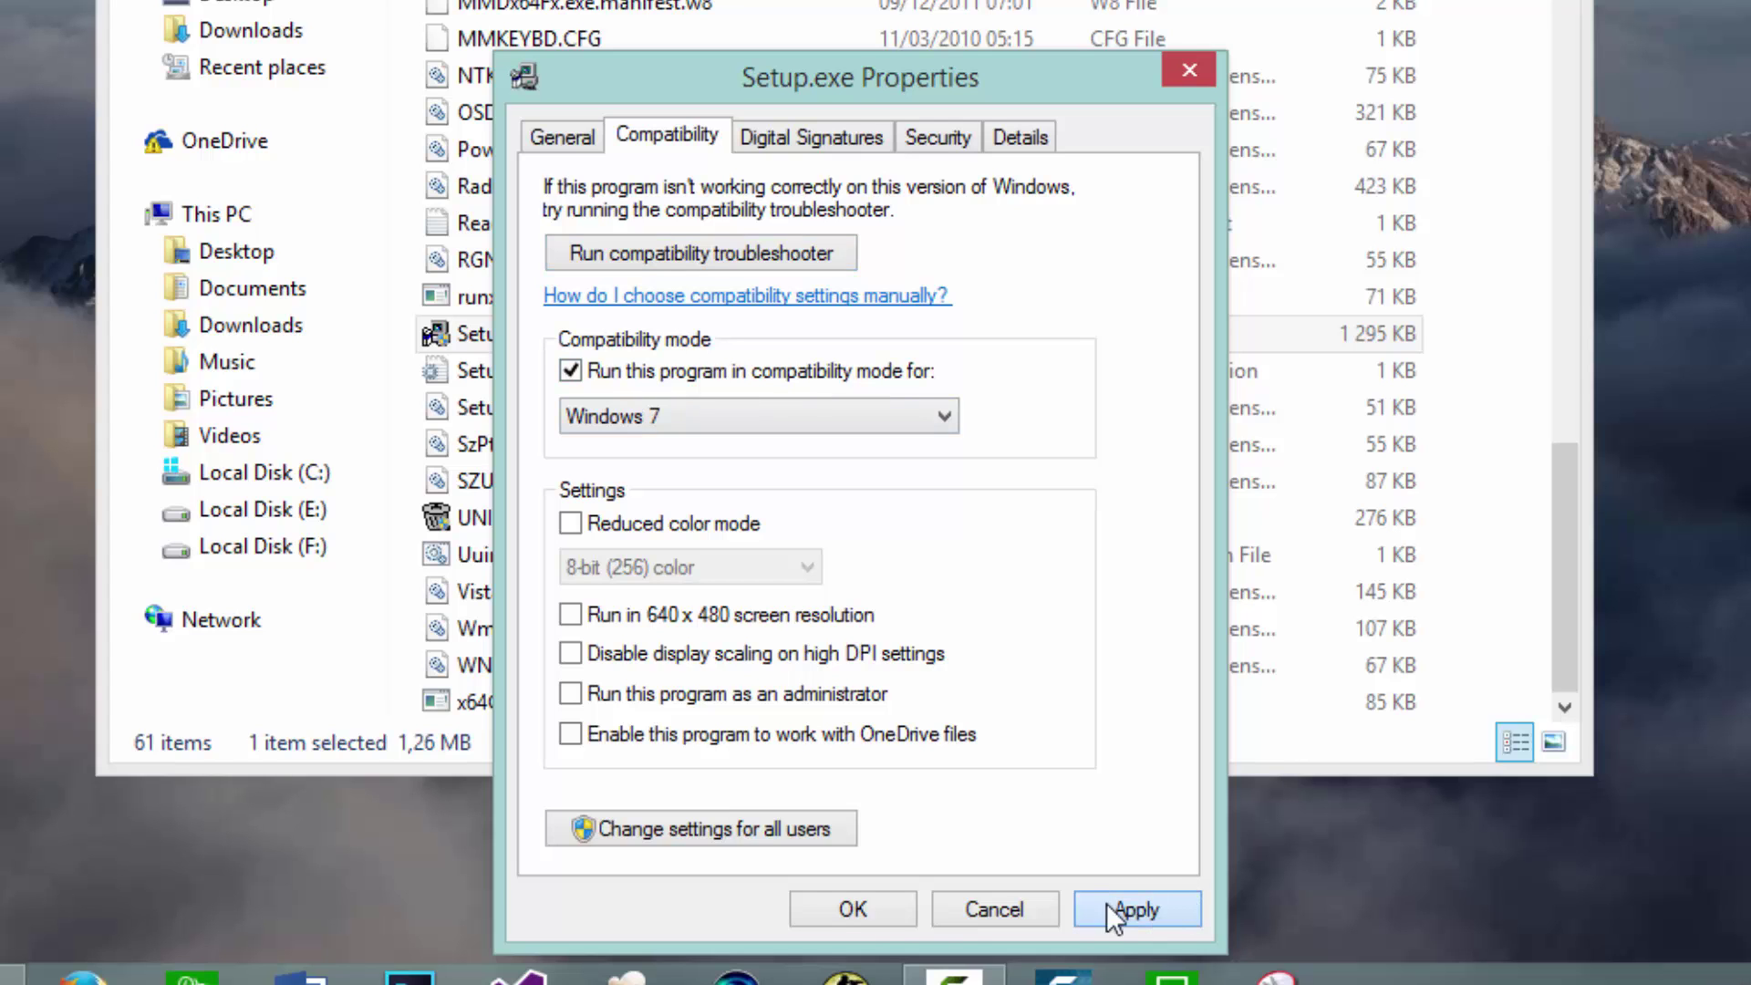
{"action": "left_click", "coordinate": [888, 912]}
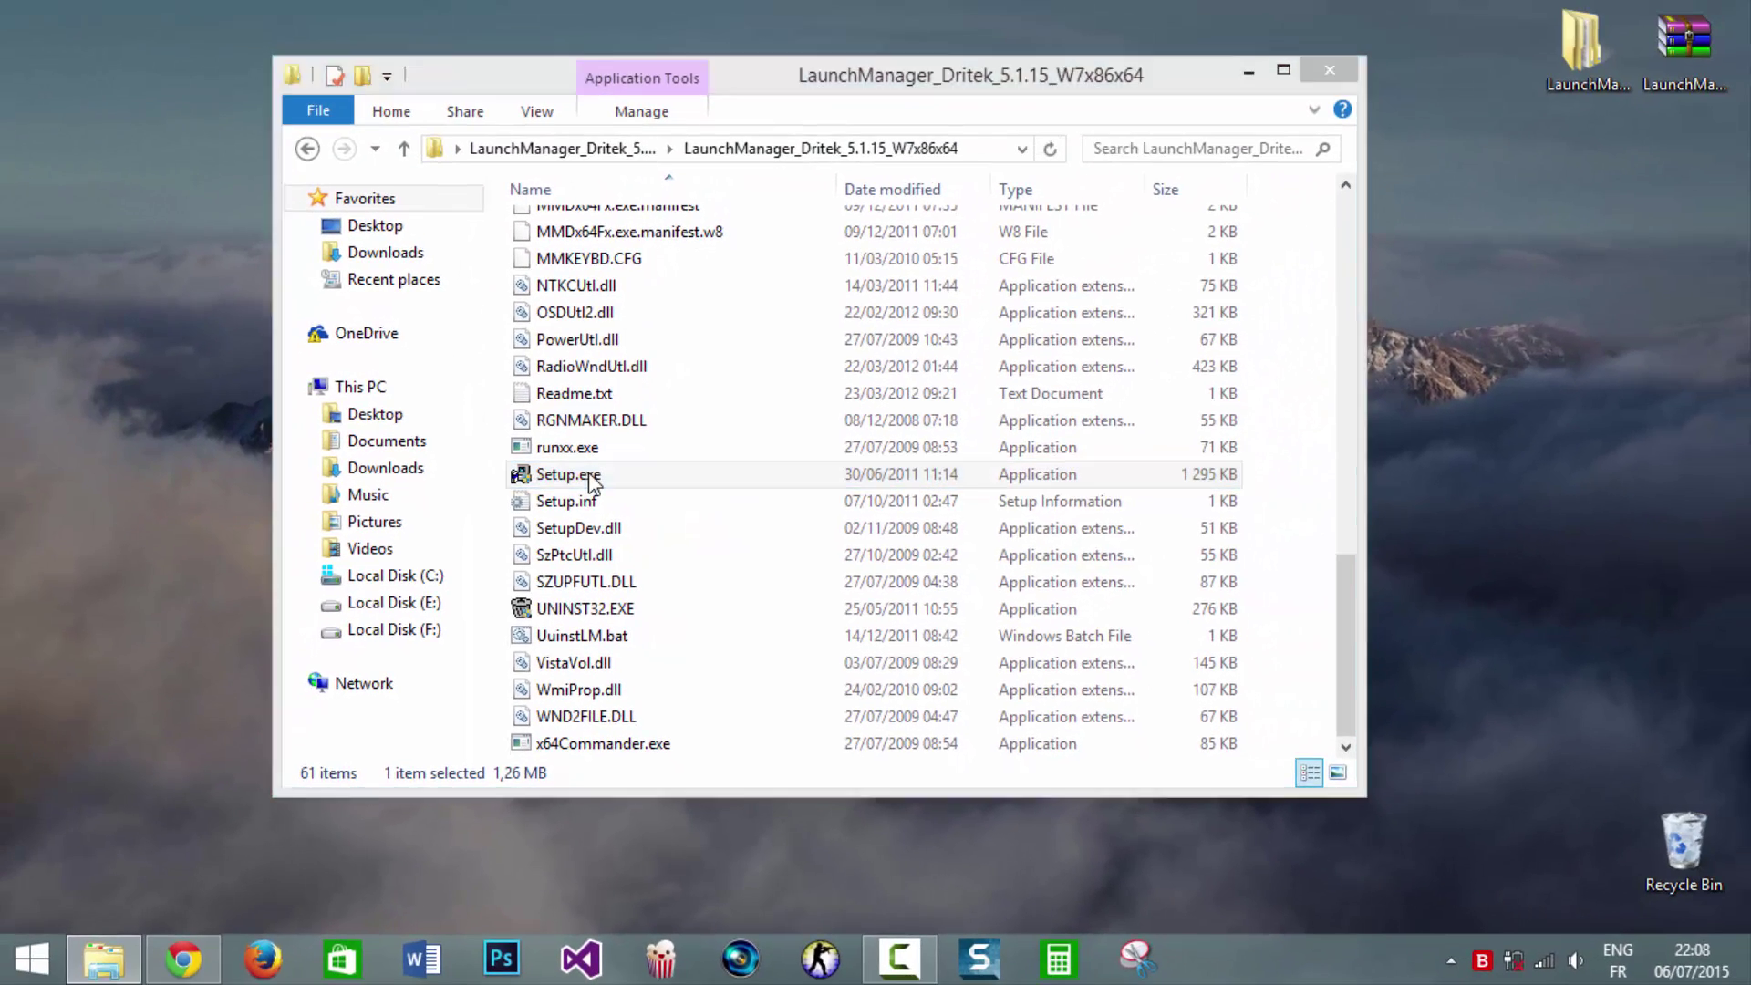
- Run Setup.exe to install Launch Manager (64-bit) through to the End of Installation message
{"action": "key", "text": "Down"}
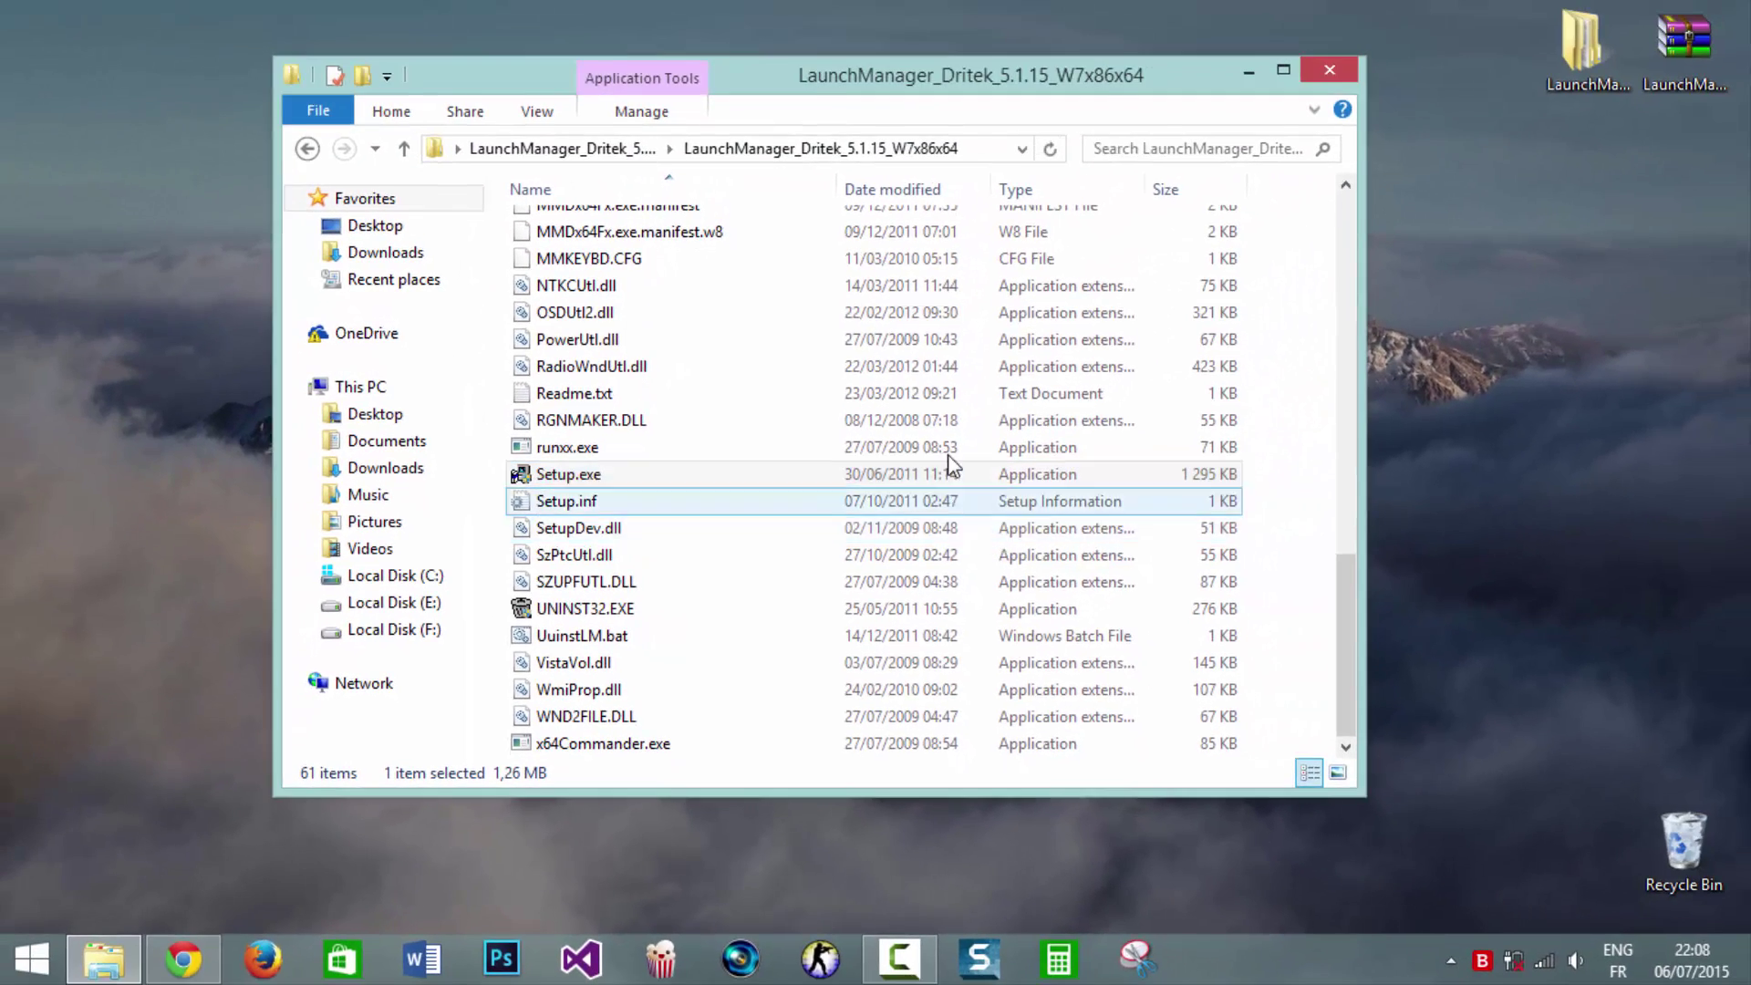
{"action": "double_click", "coordinate": [951, 466]}
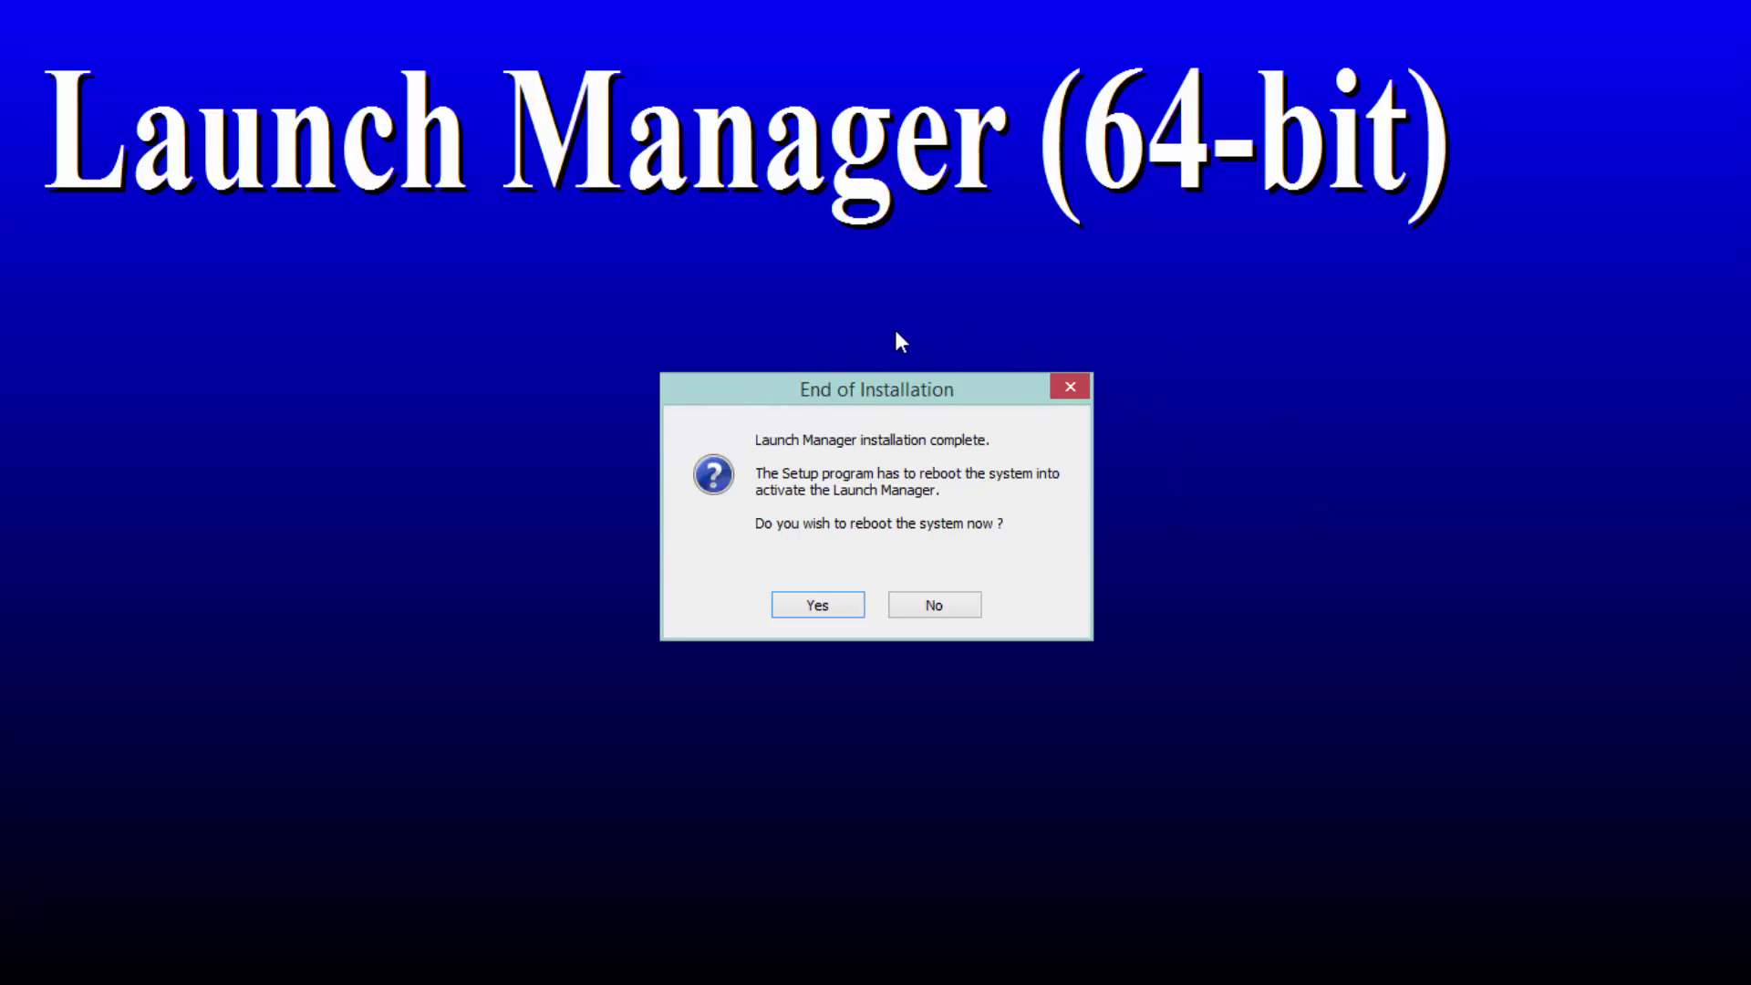
- Dismiss the reboot prompt and reopen the LaunchManager folder from the desktop
{"action": "left_click", "coordinate": [936, 606]}
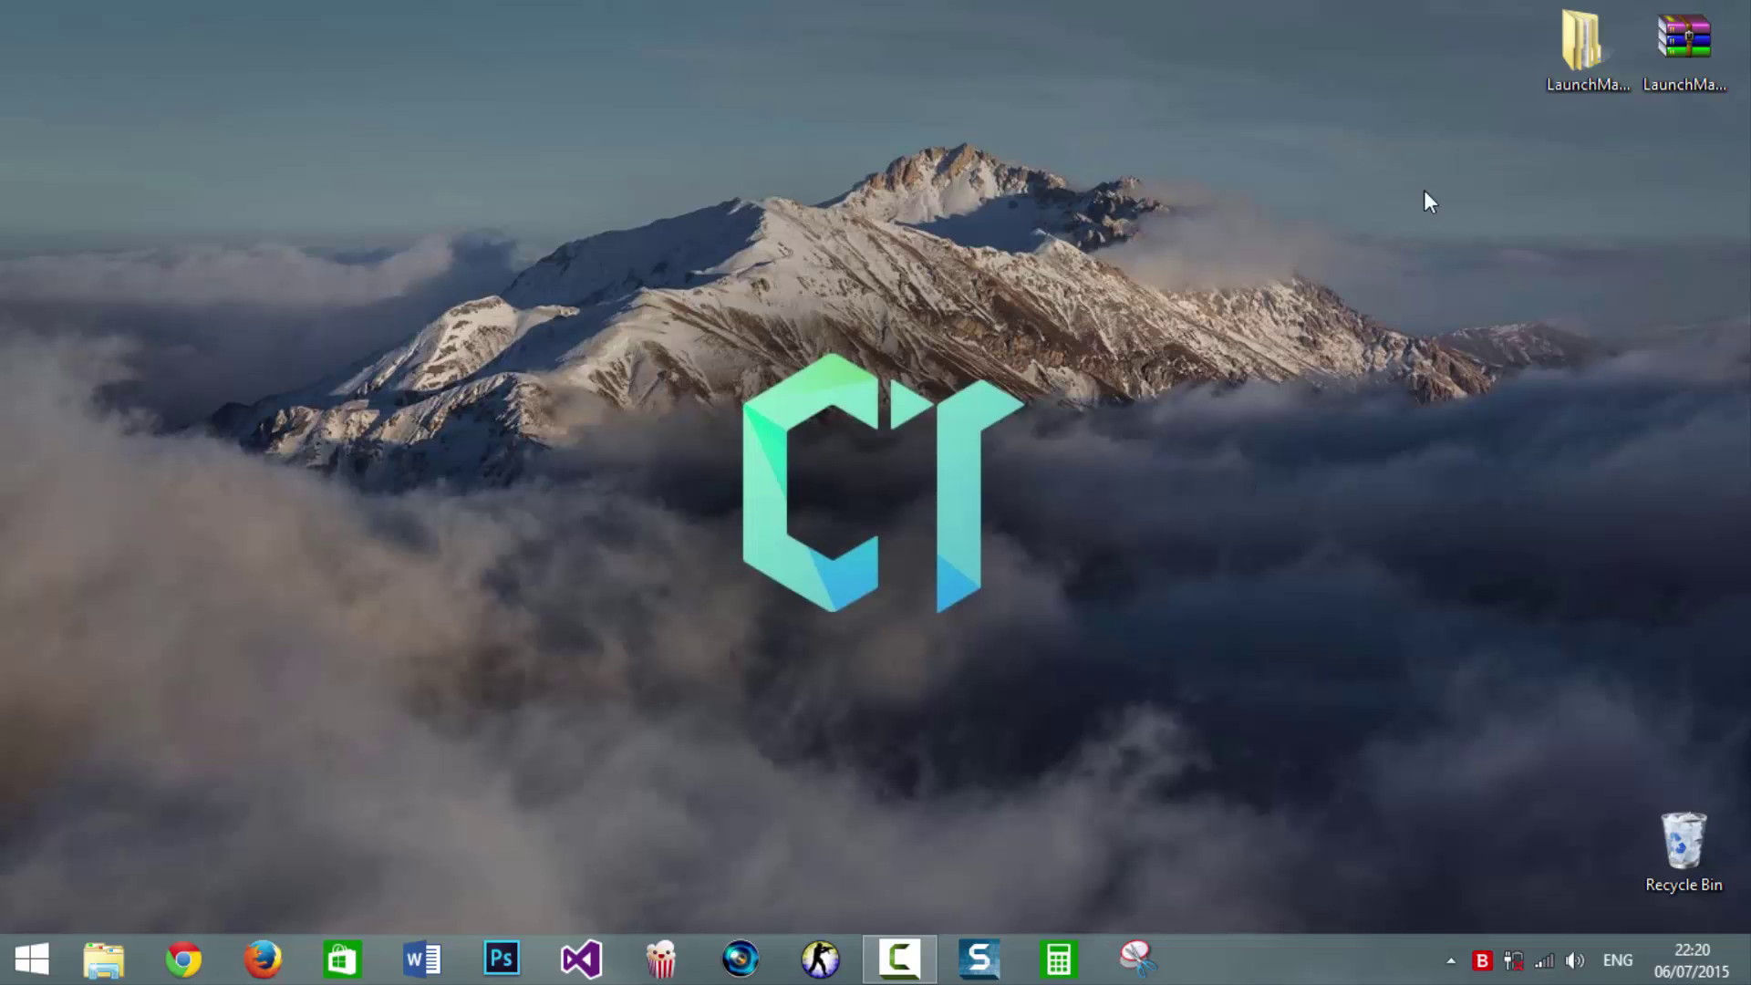
{"action": "double_click", "coordinate": [1558, 66]}
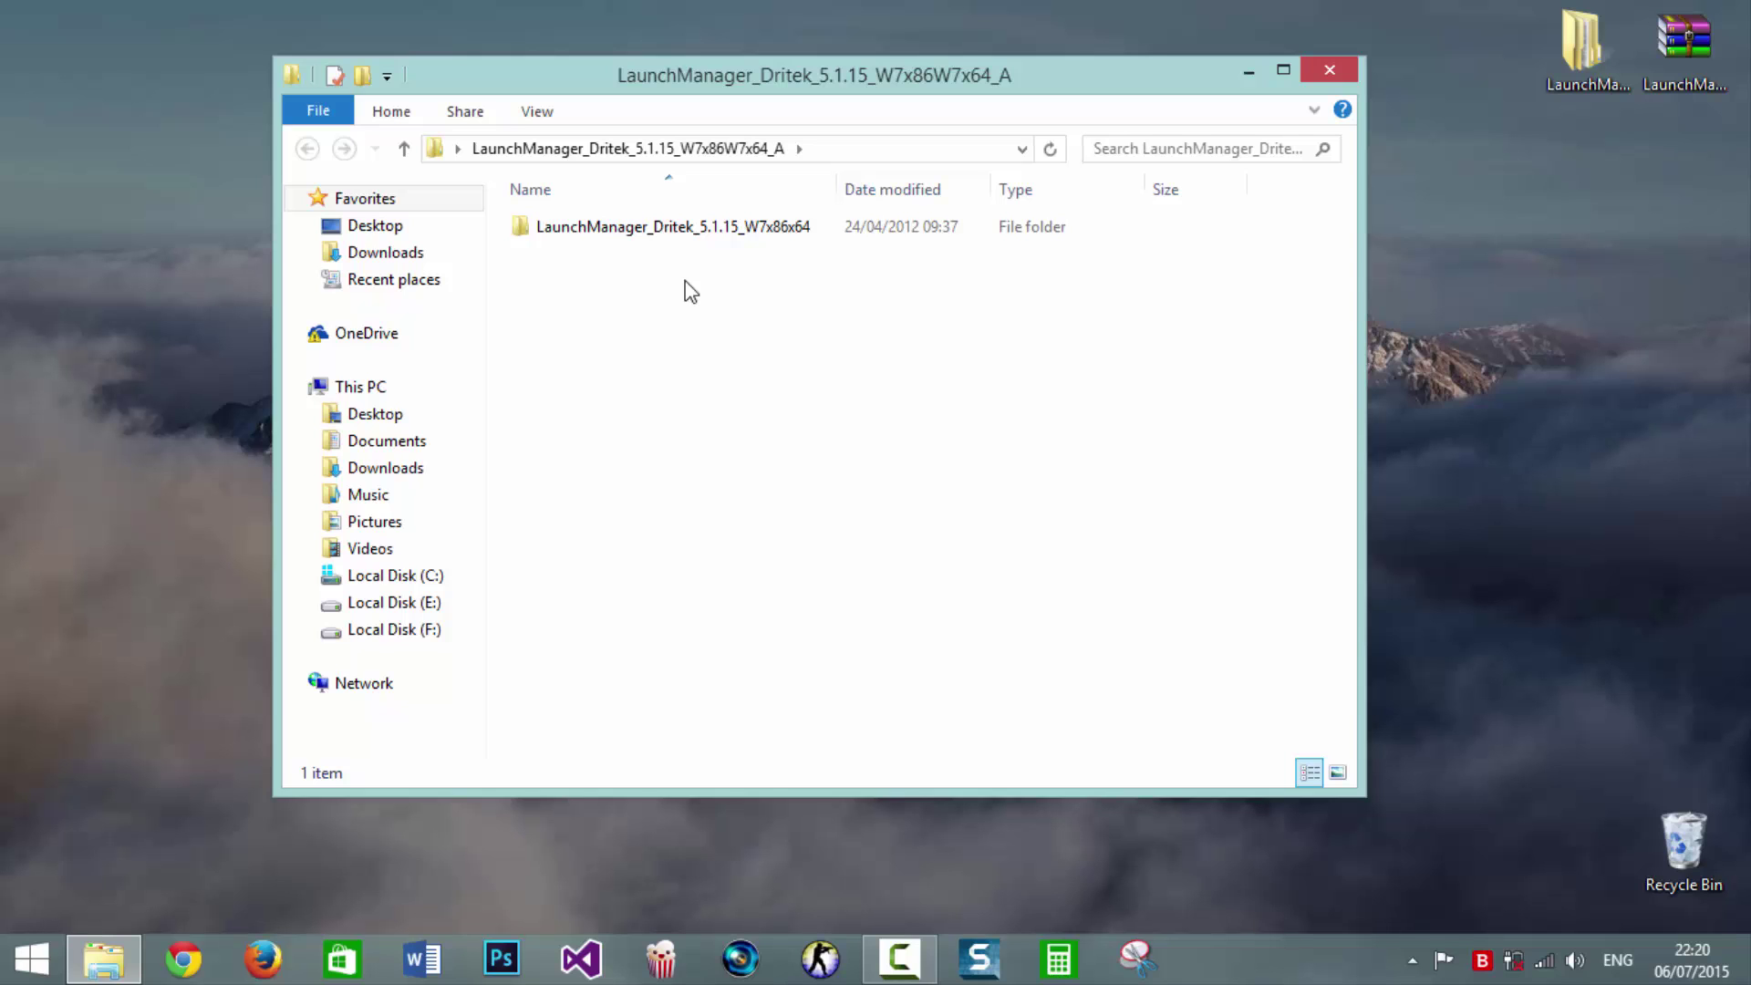
- Close the folder window and toggle Caps Lock and Num Lock to show their indicators
{"action": "left_click", "coordinate": [1341, 71]}
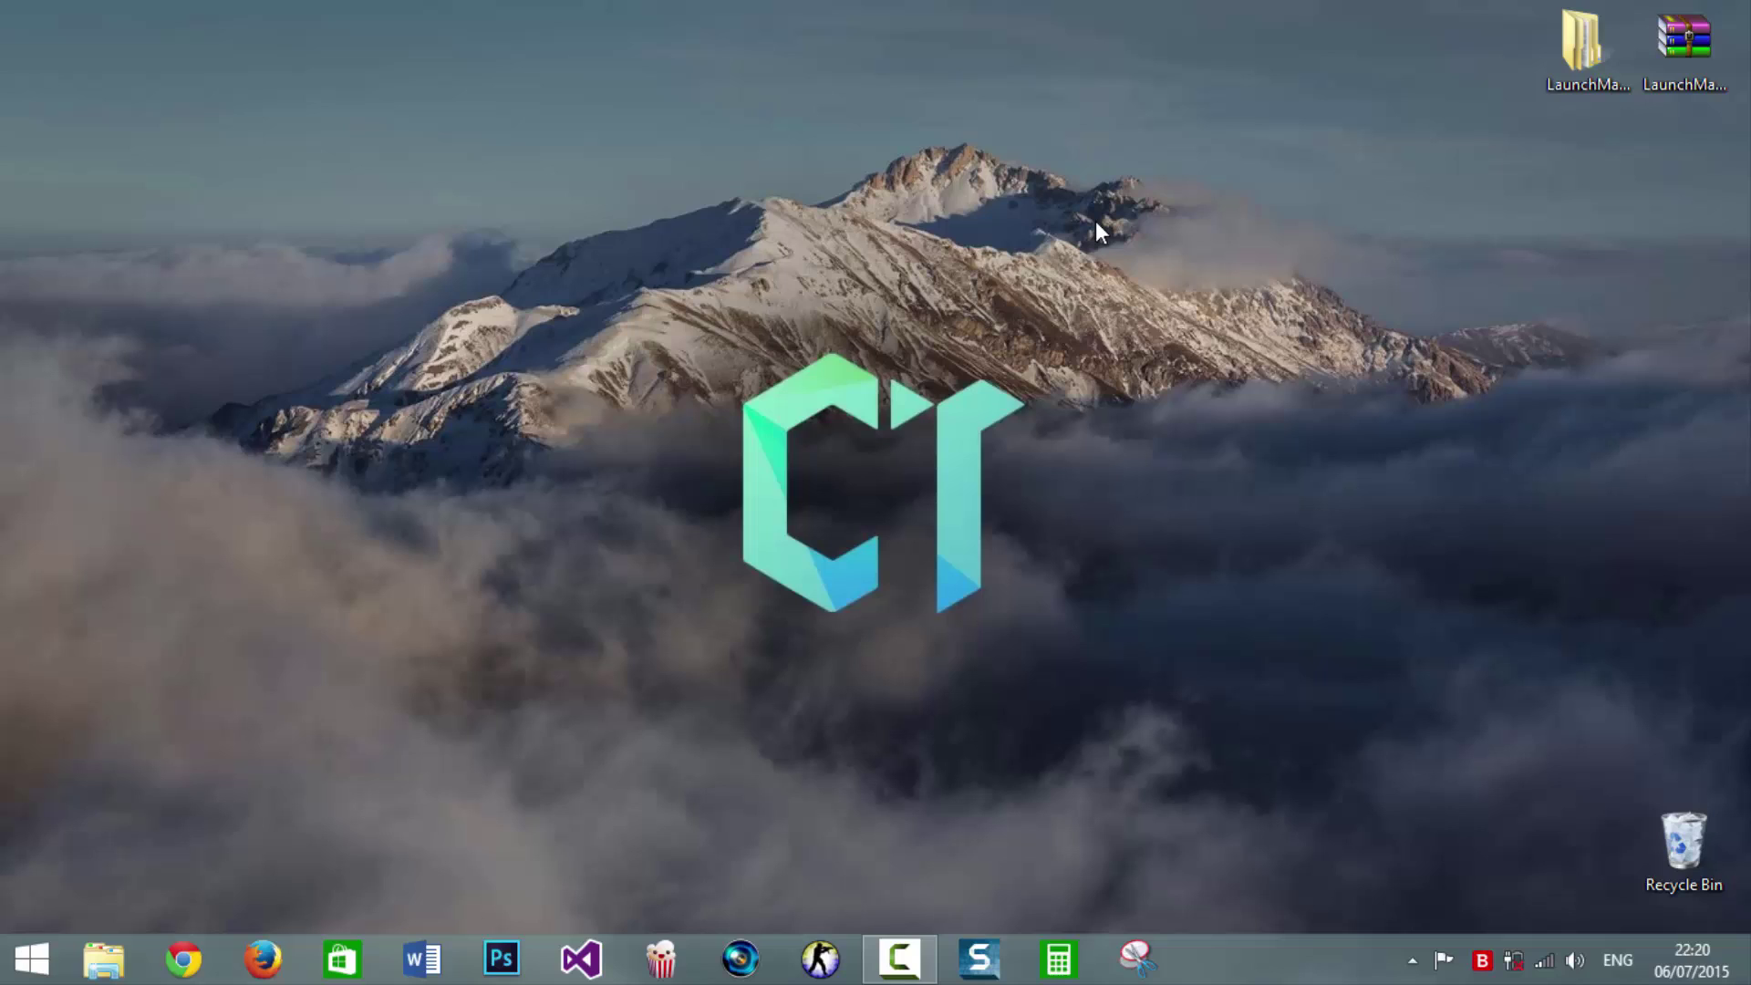
{"action": "key", "text": "Caps_Lock"}
{"action": "key", "text": "Caps_Lock"}
{"action": "key", "text": "Caps_Lock"}
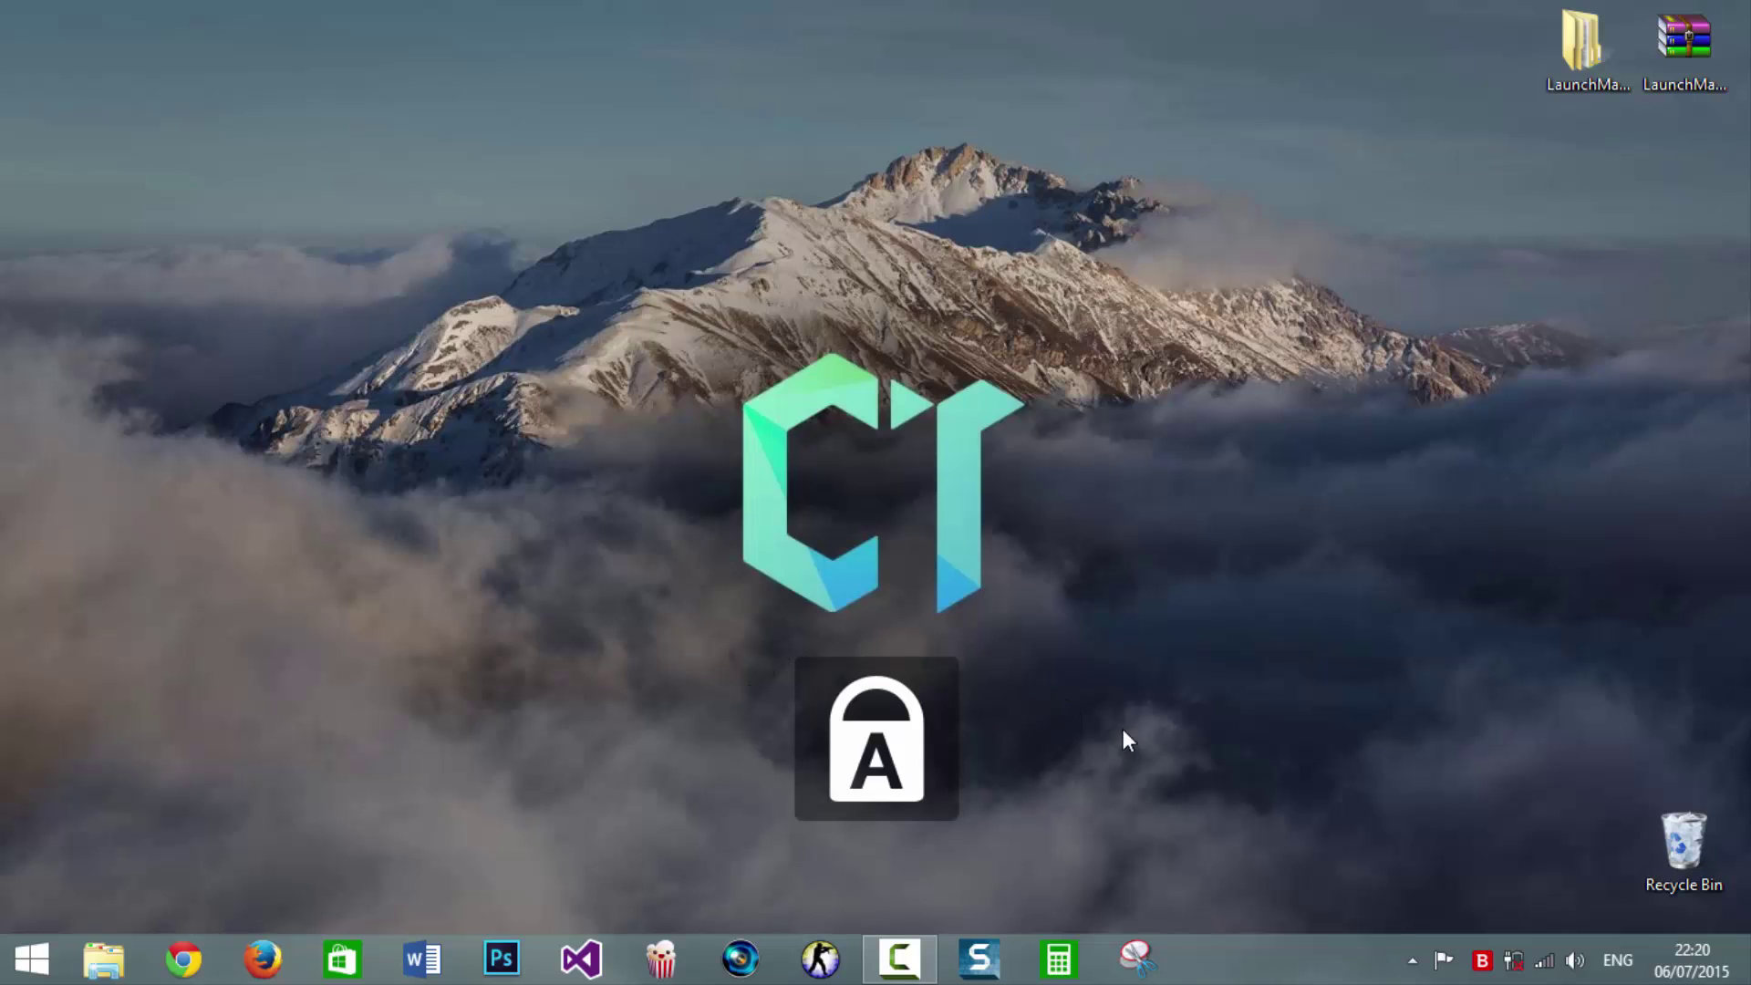
{"action": "key", "text": "Caps_Lock"}
{"action": "key", "text": "Caps_Lock"}
{"action": "key", "text": "Num_Lock"}
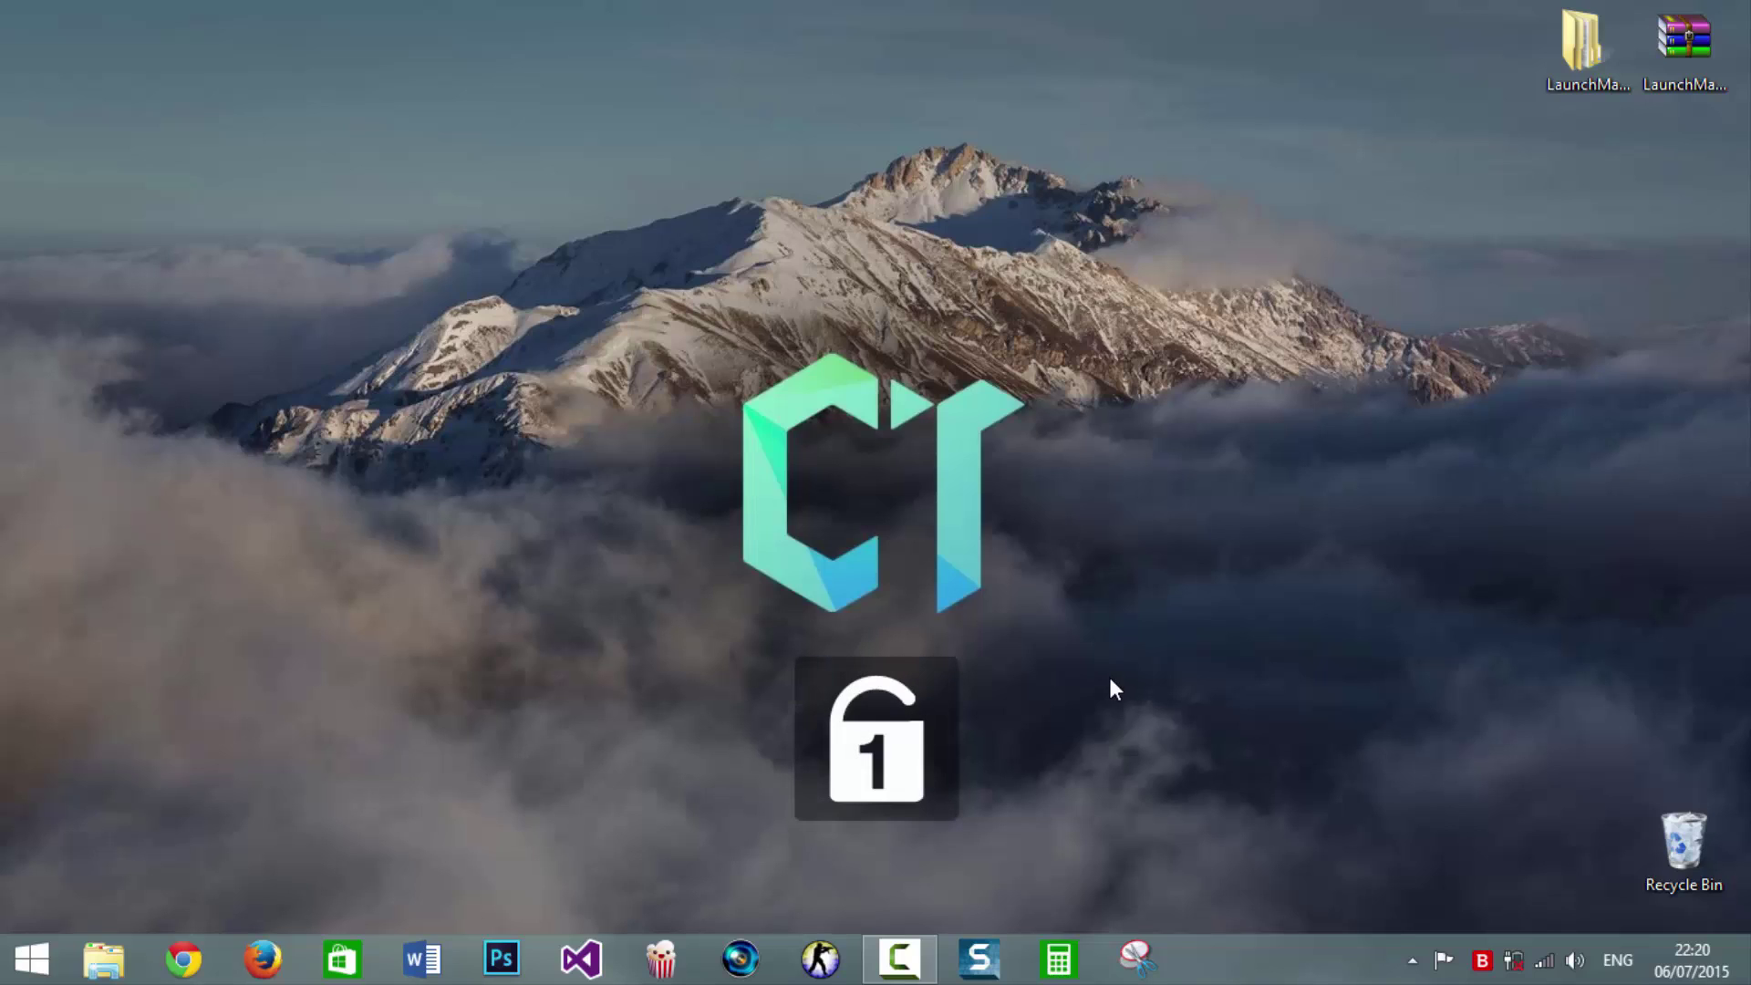
{"action": "key", "text": "Num_Lock"}
{"action": "key", "text": "Num_Lock"}
{"action": "key", "text": "Num_Lock"}
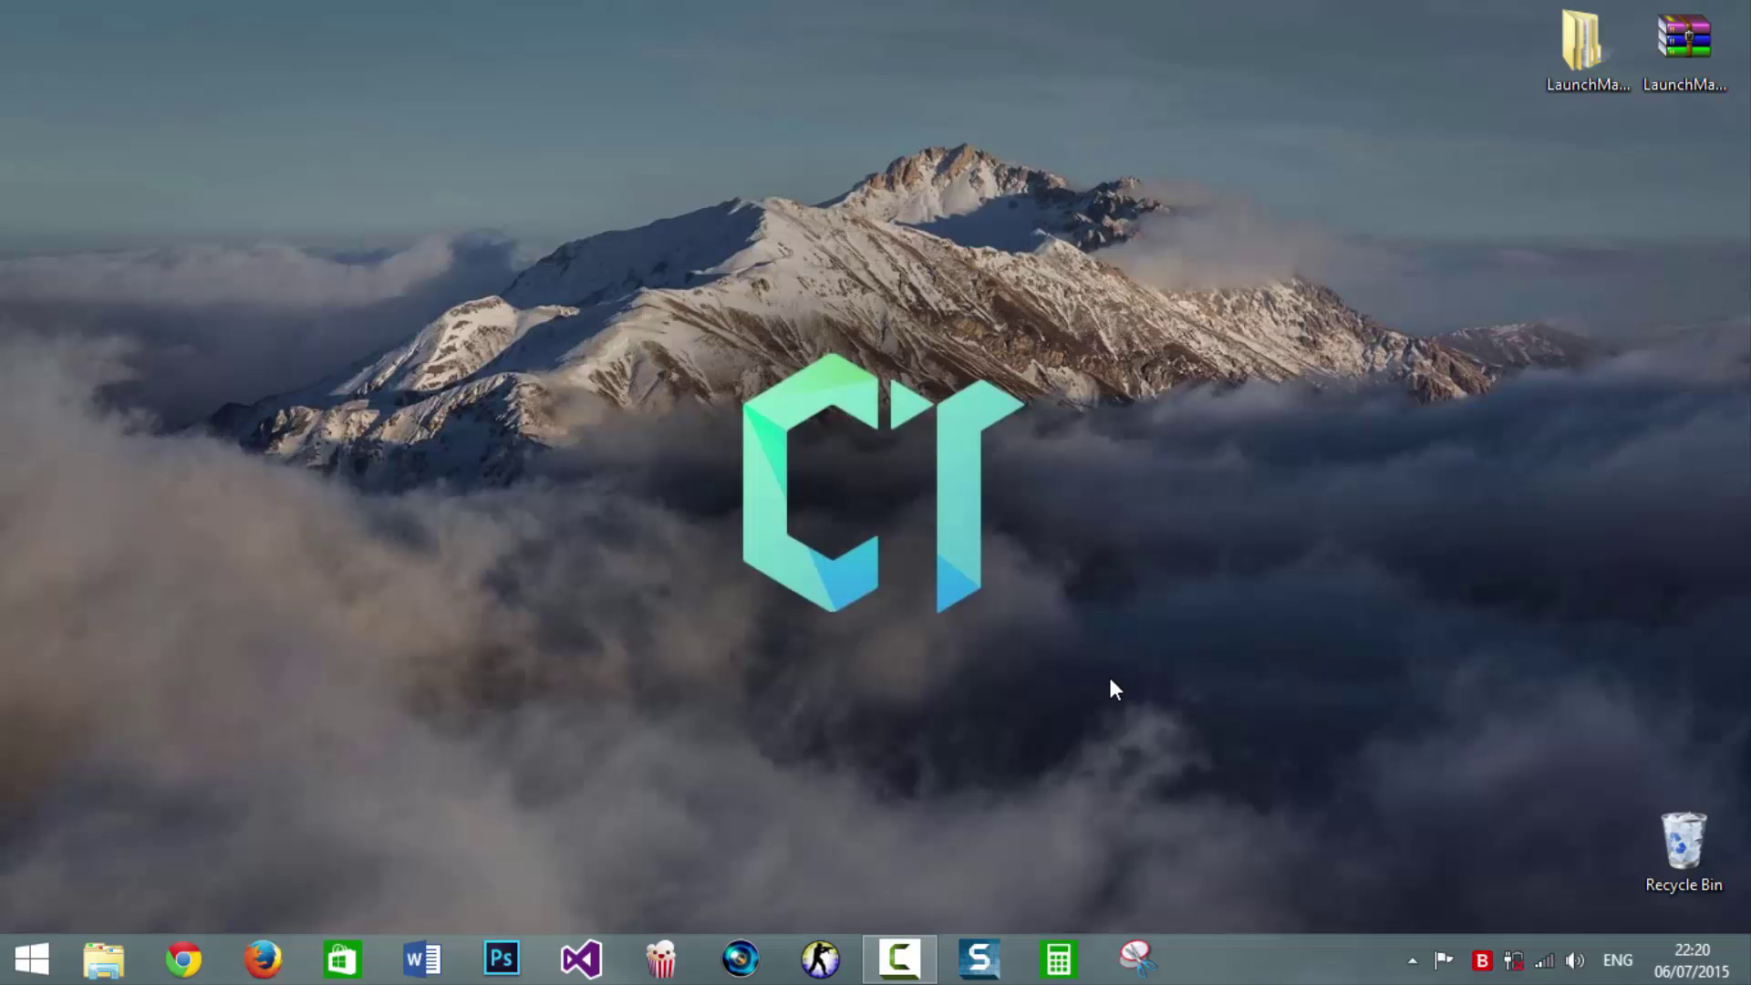
- Mute the sound, then raise and lower the volume to show the volume indicator
{"action": "key", "text": "XF86AudioMute"}
{"action": "key", "text": "XF86AudioMute"}
{"action": "key", "text": "XF86AudioRaiseVolume"}
{"action": "key", "text": "XF86AudioRaiseVolume"}
{"action": "key", "text": "XF86AudioLowerVolume"}
{"action": "key", "text": "XF86AudioLowerVolume"}
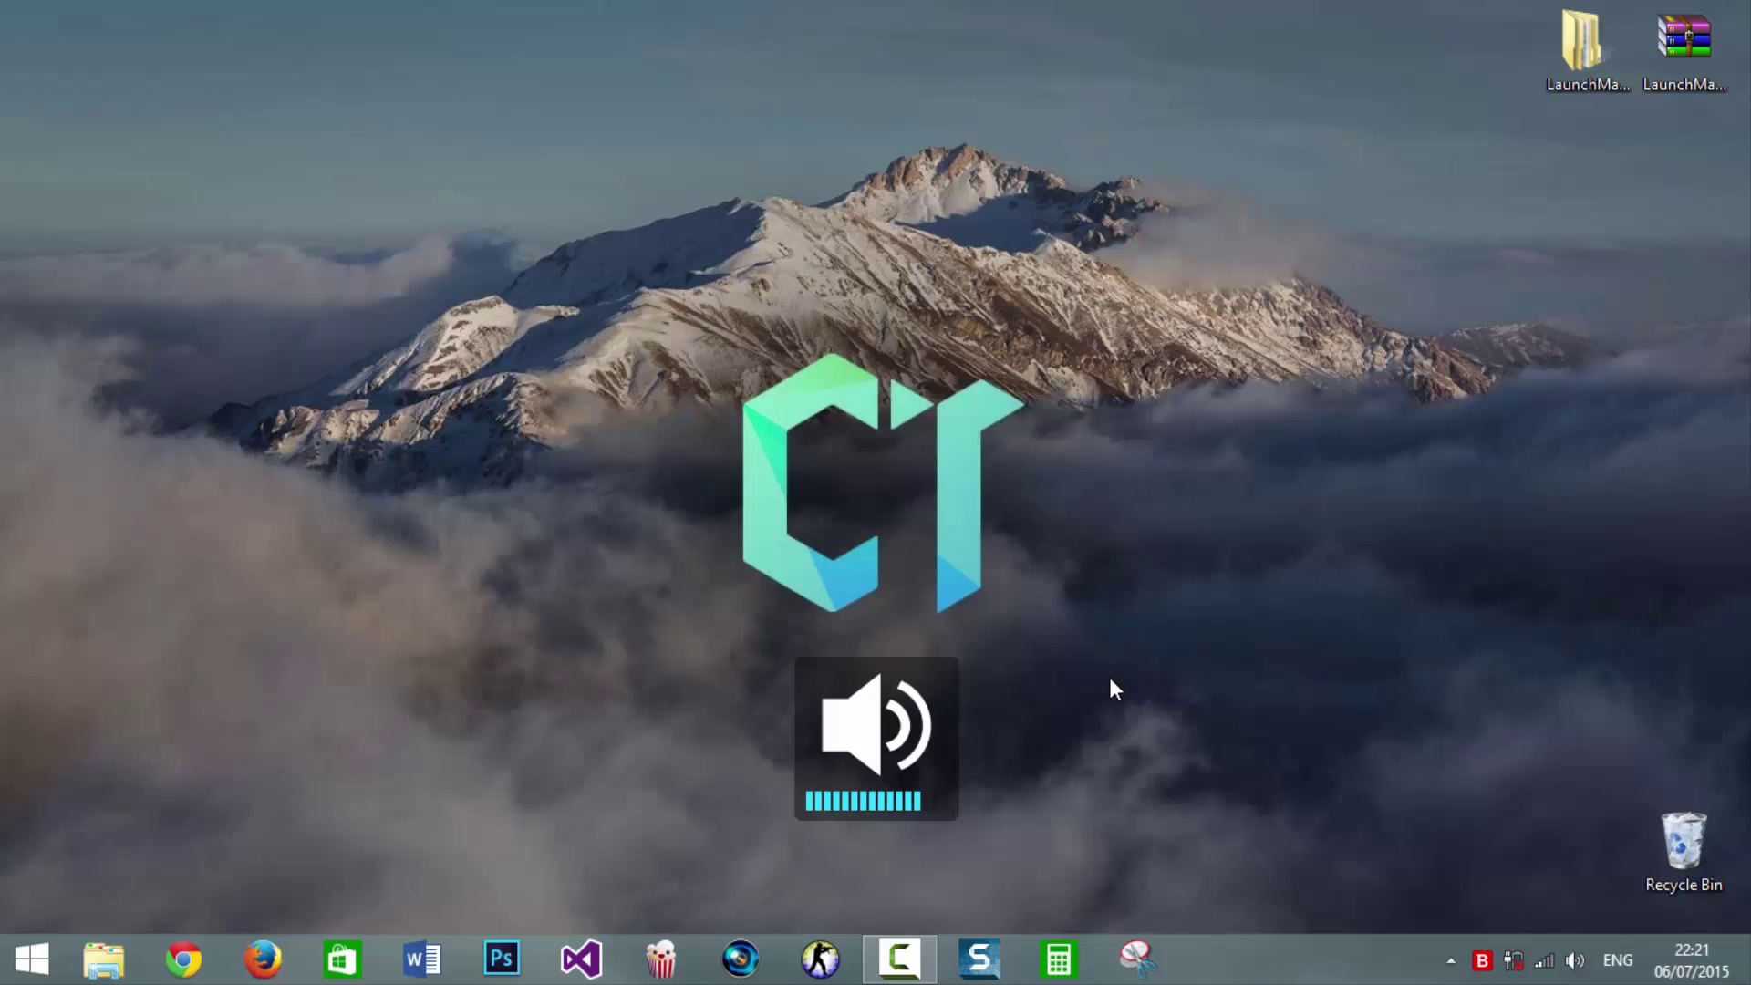
{"action": "key", "text": "XF86AudioLowerVolume"}
{"action": "key", "text": "XF86AudioLowerVolume"}
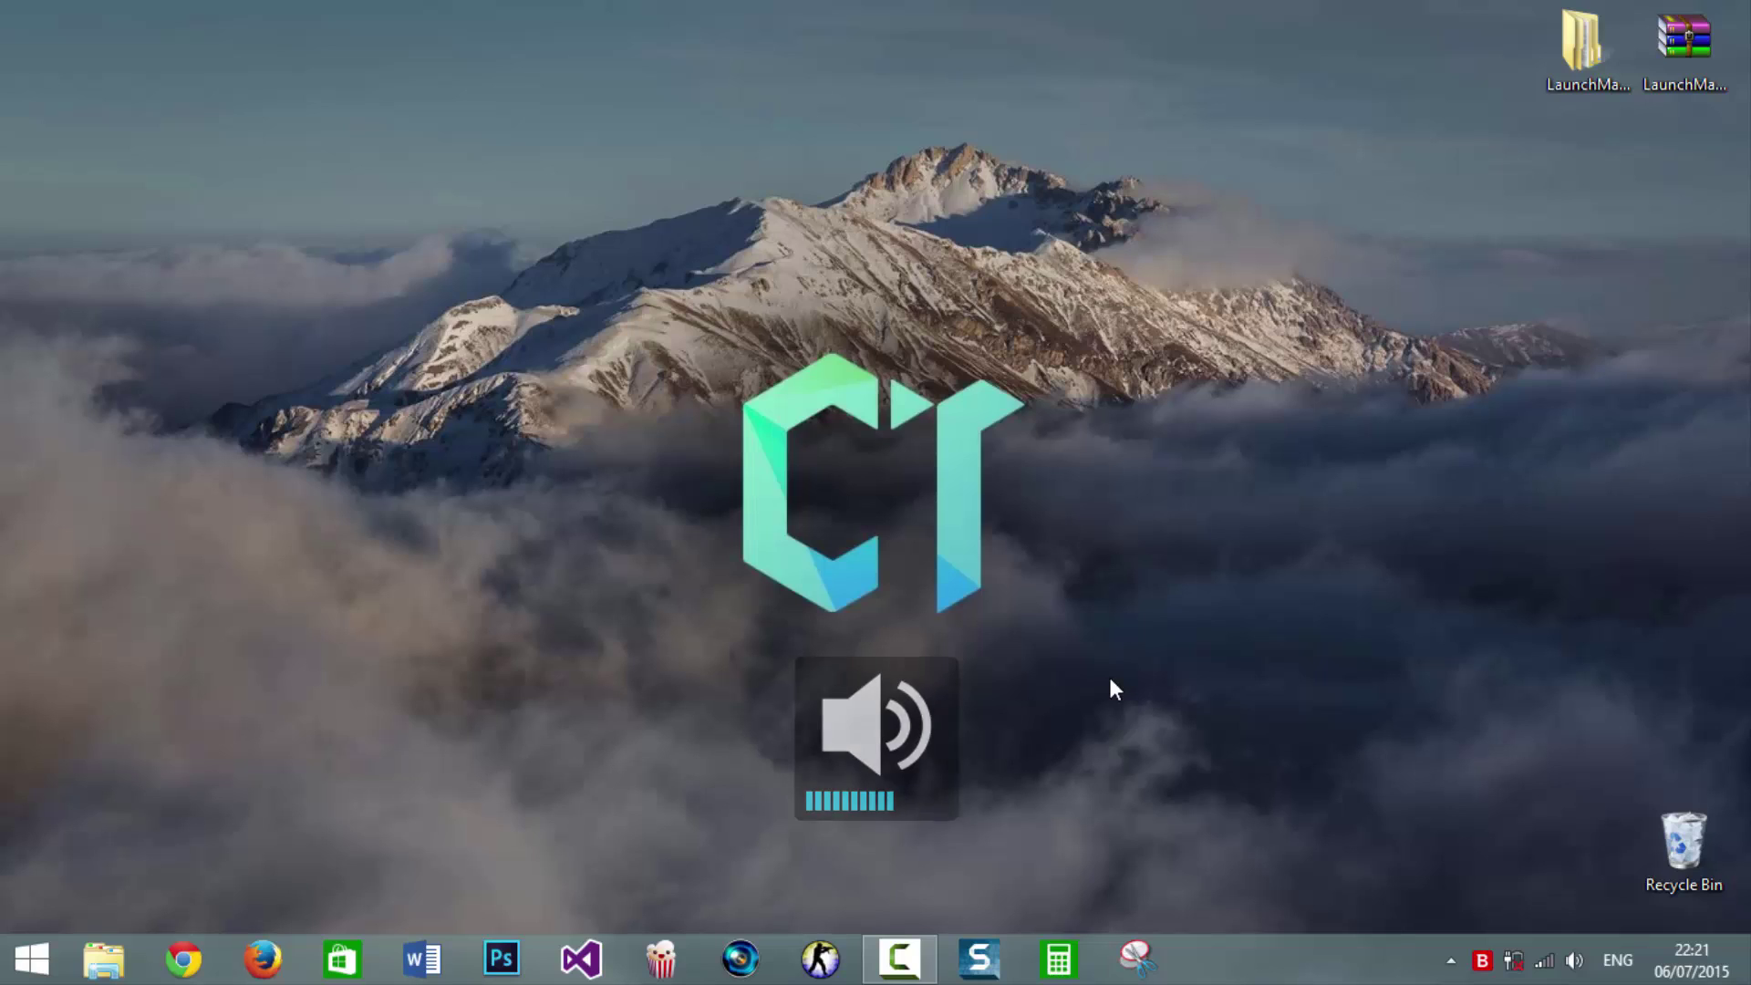